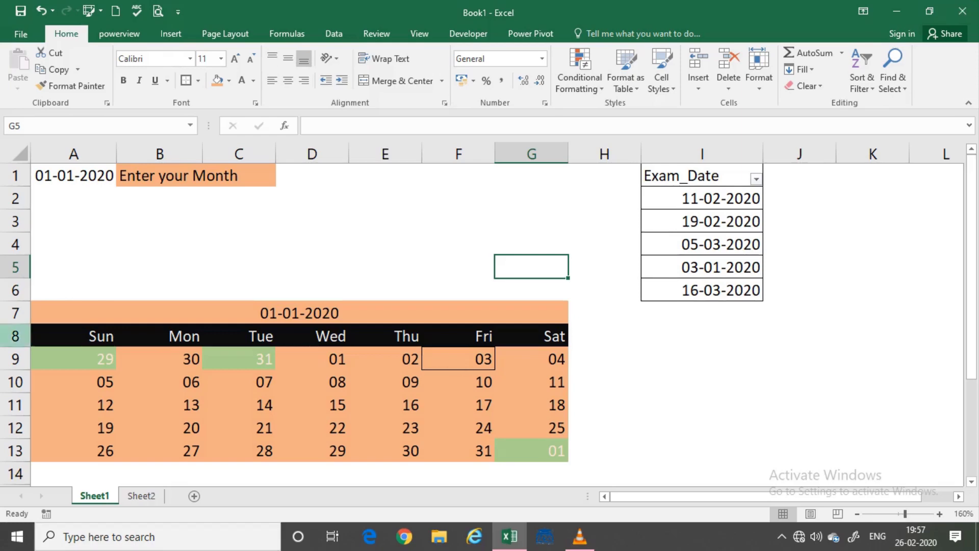
Enter 1-2-2020 in A1 so the calendar shows February 2020
click(702, 382)
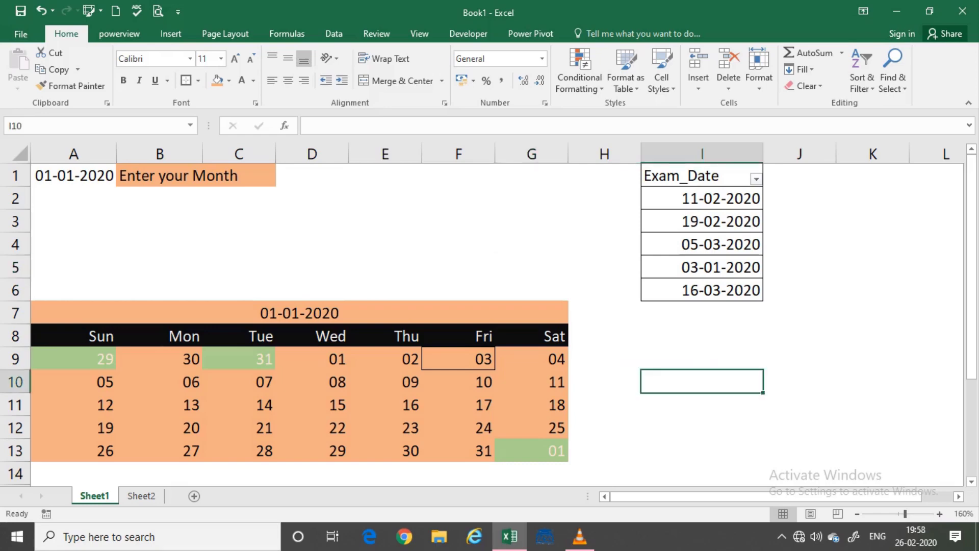
drag(702, 198, 702, 290)
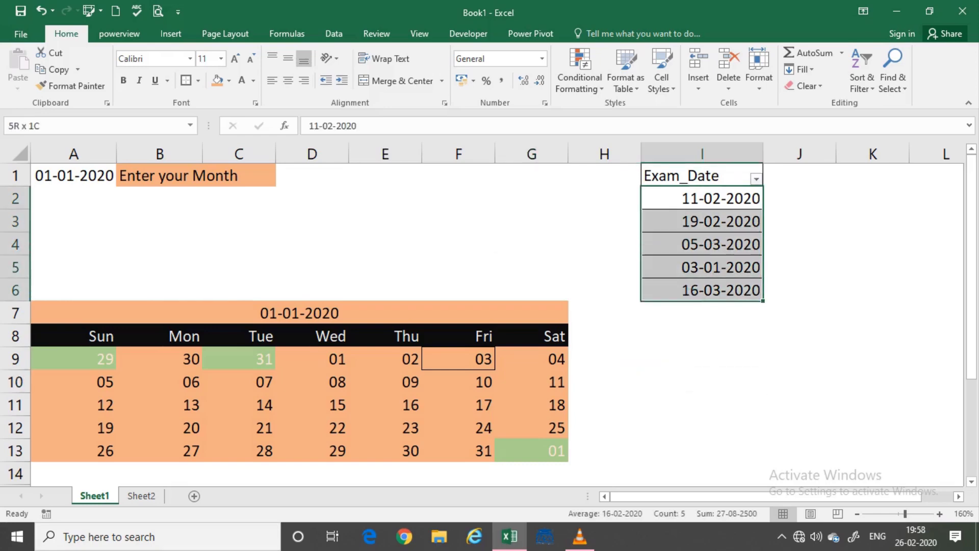
click(702, 404)
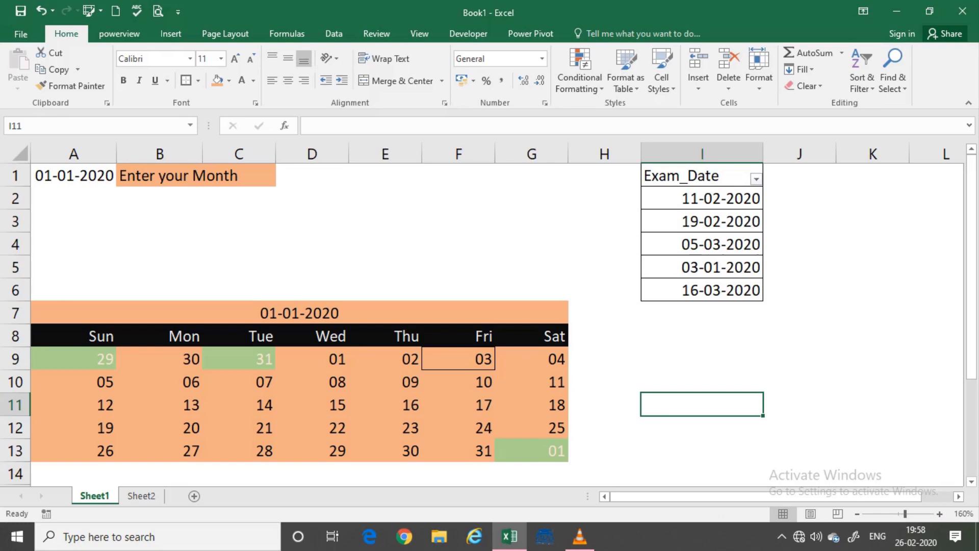
click(702, 312)
click(74, 175)
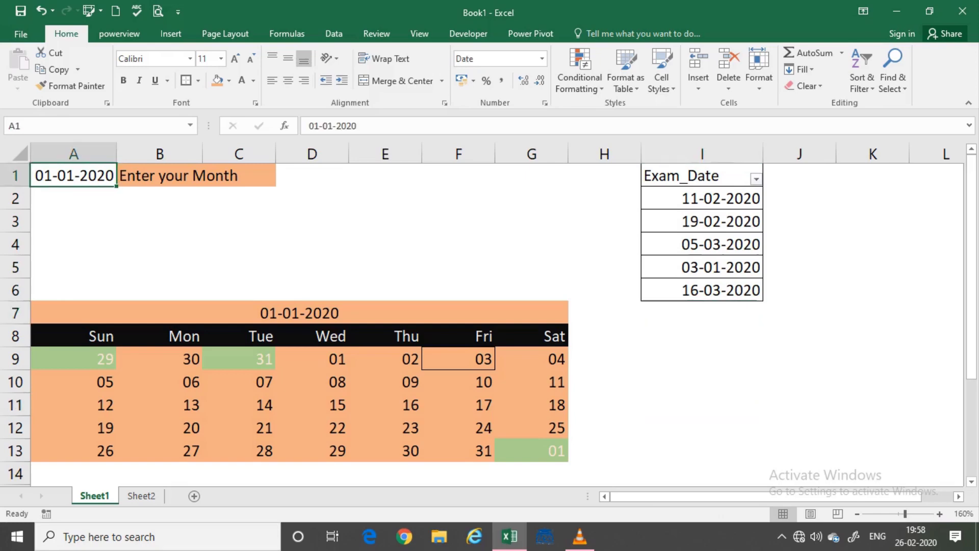
text(1-2)
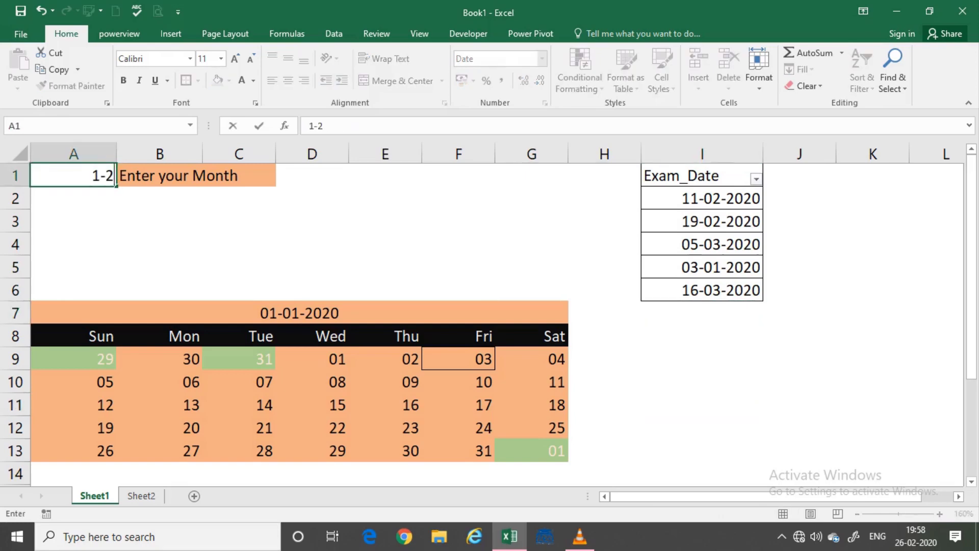
text(-2020)
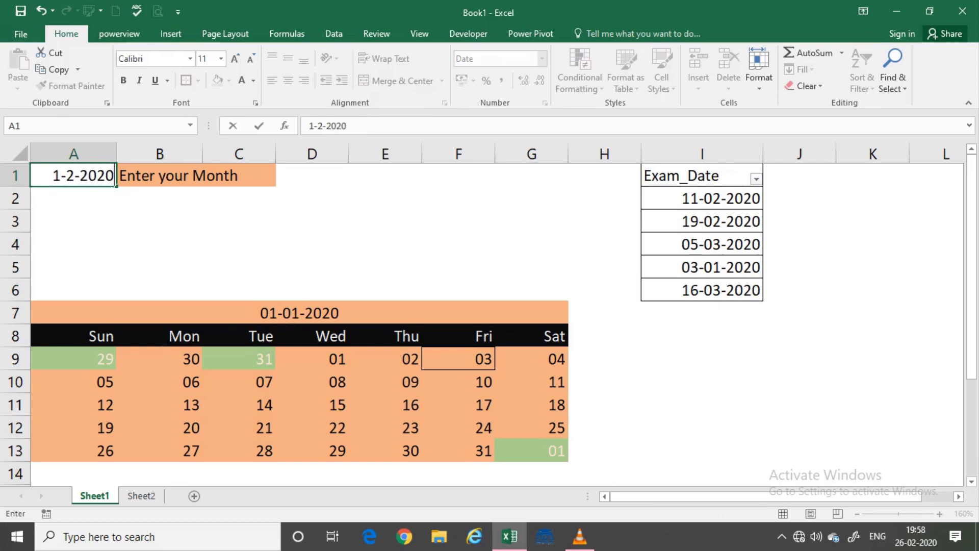
key(Return)
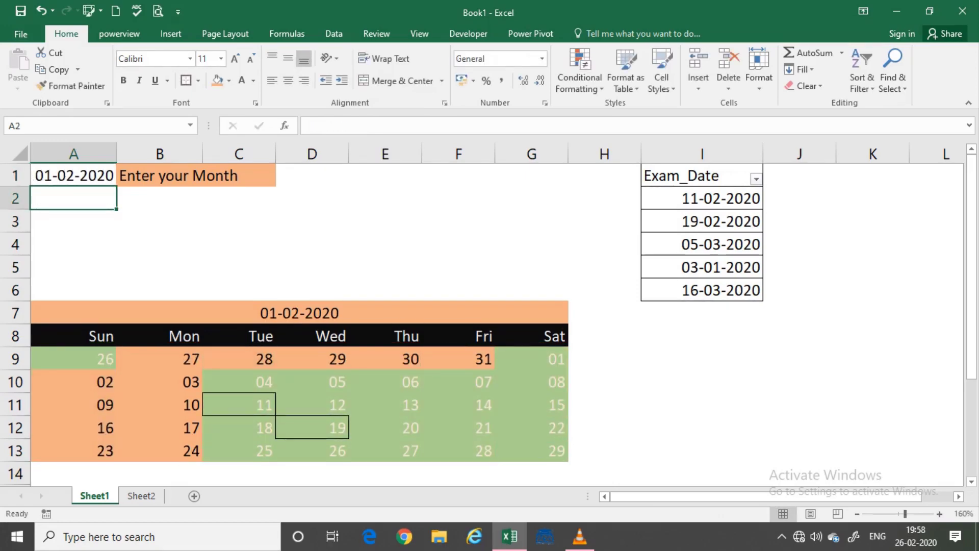
Inspect the G9 calendar formula and the exam dates in I2:I6
click(531, 358)
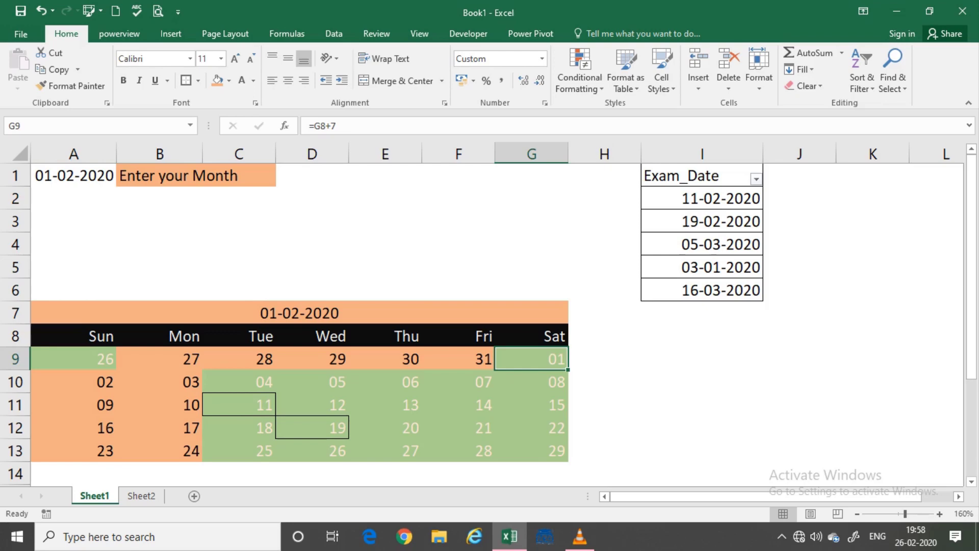
drag(702, 199, 702, 290)
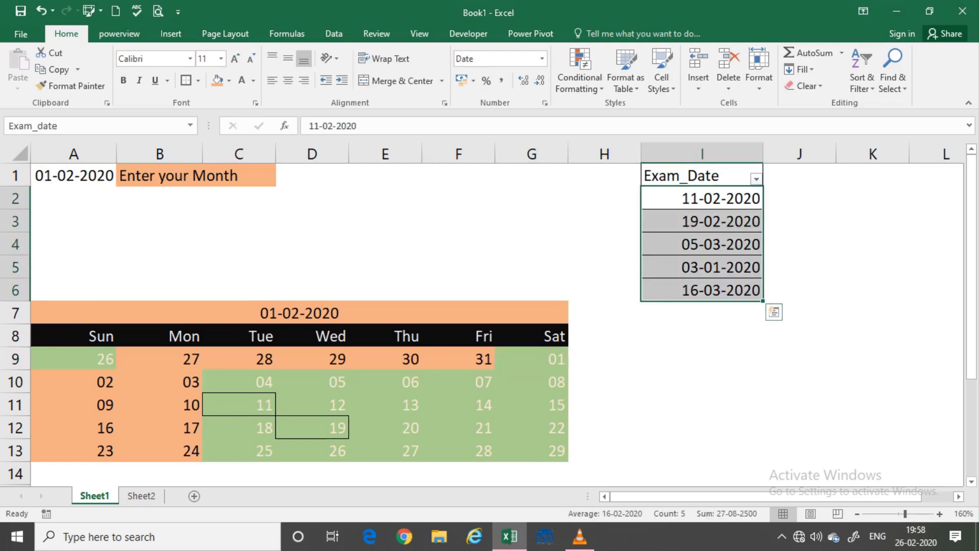
click(702, 198)
click(702, 222)
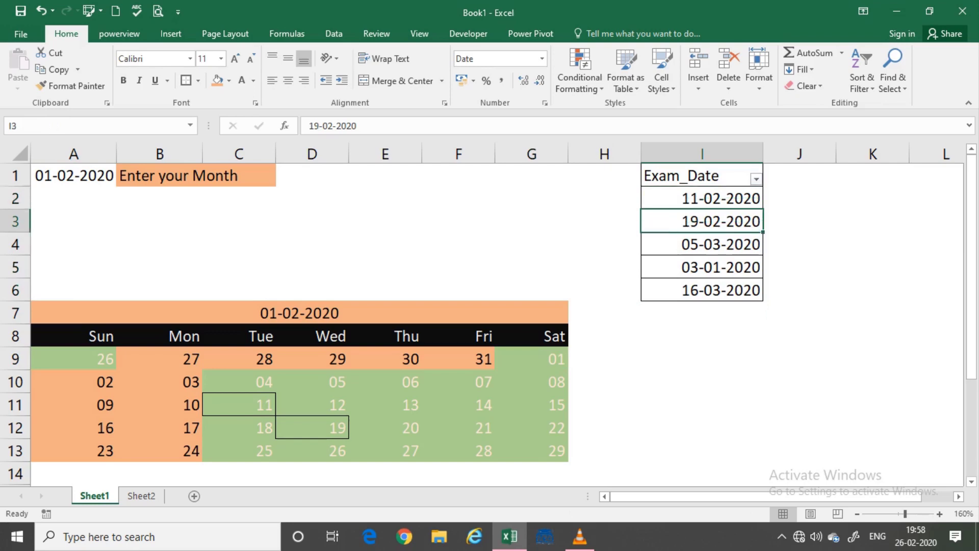
Enter 1-03-2020 in A1 so the calendar shows March 2020, then go to Sheet2
click(73, 175)
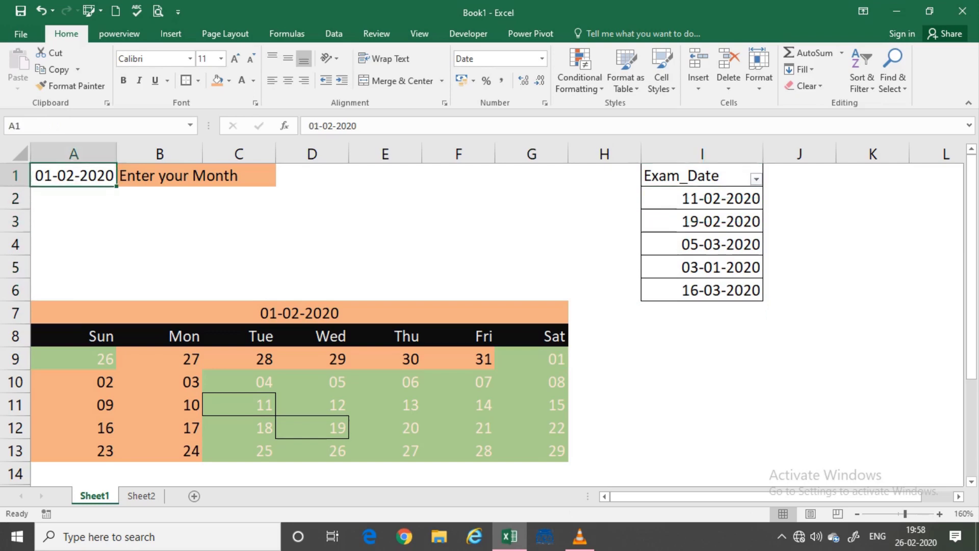
text(1-03-)
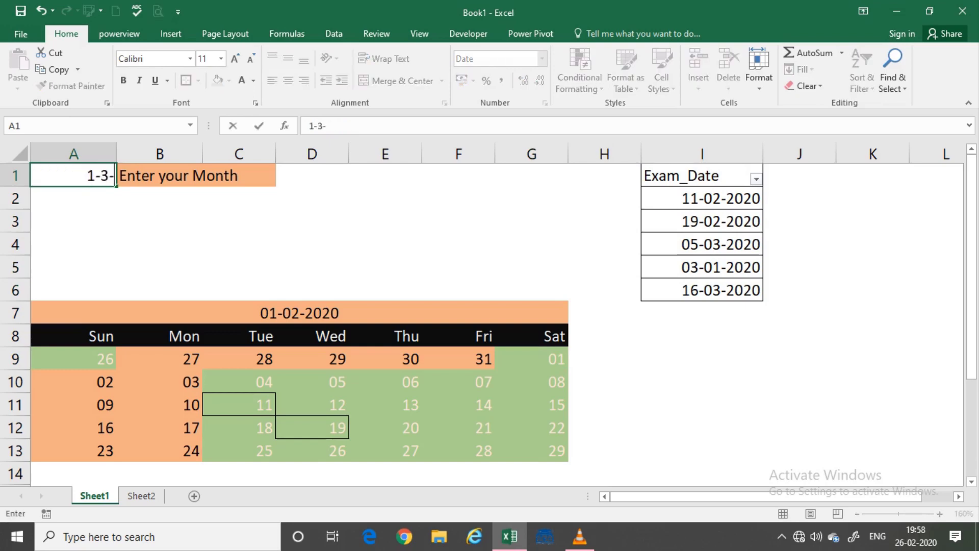
text(2020)
key(Return)
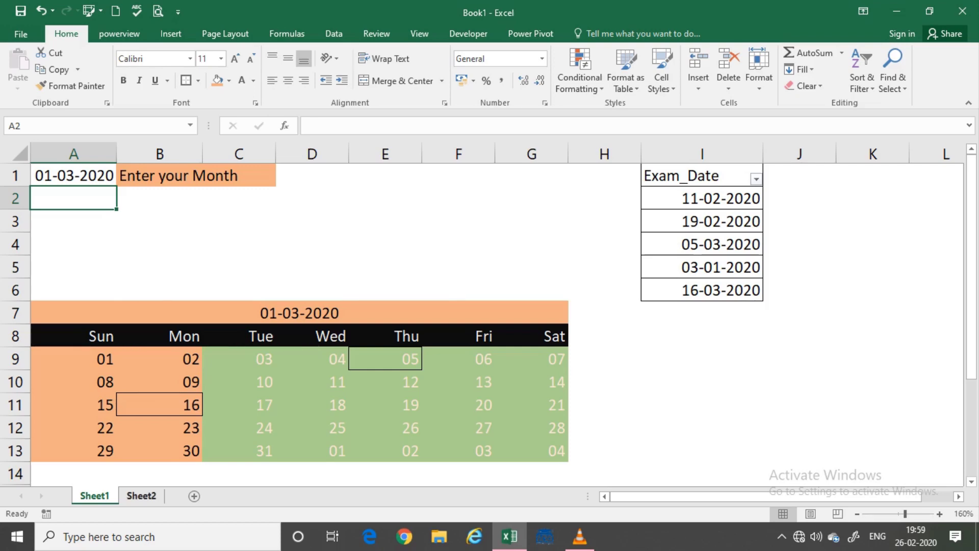
click(141, 496)
Change the fourth exam date in M5 from 11-03-2020 to 3-01-2020
click(517, 336)
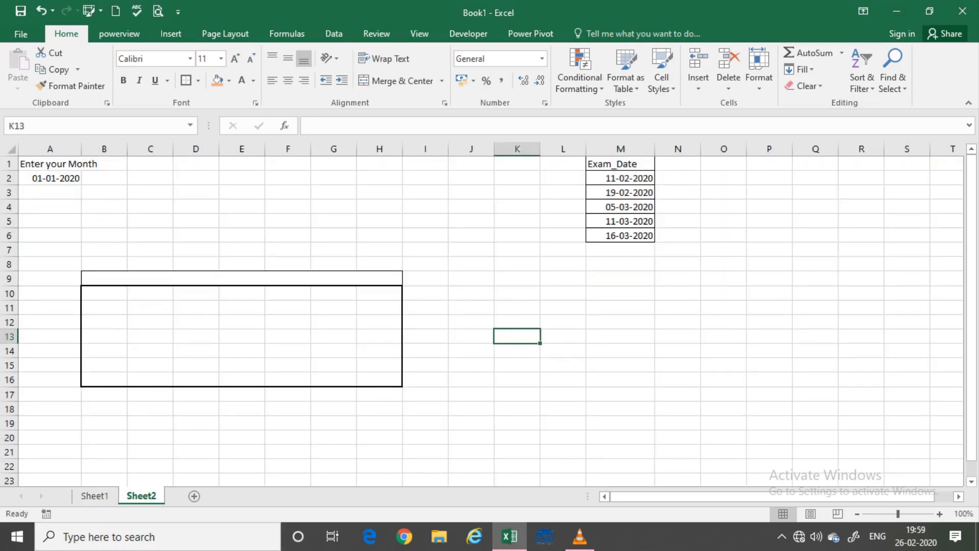
click(677, 336)
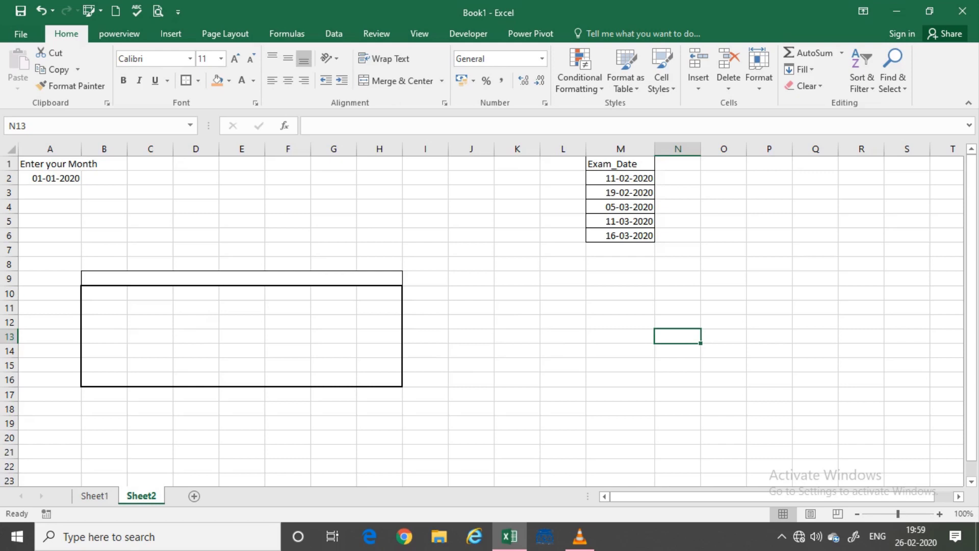
scroll(678, 336, up, 2)
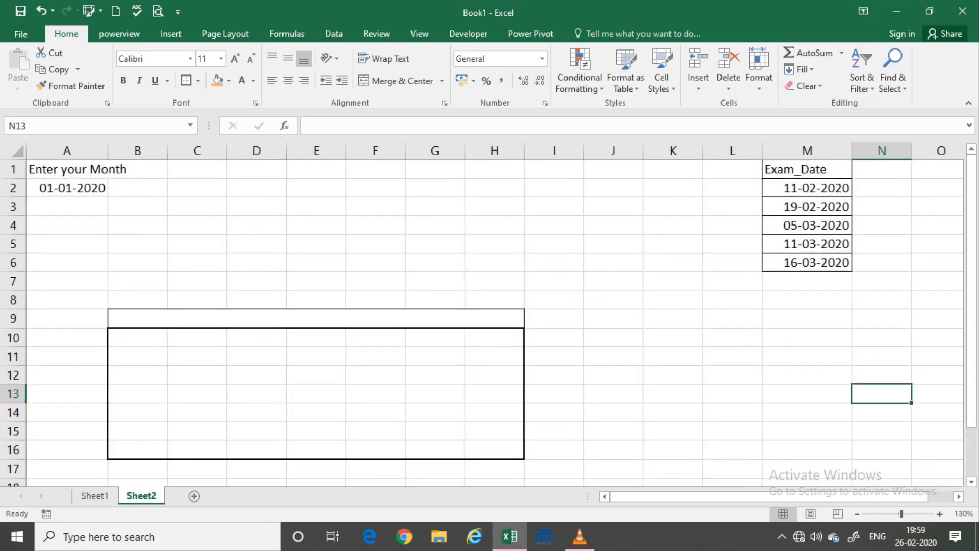
click(816, 244)
click(816, 188)
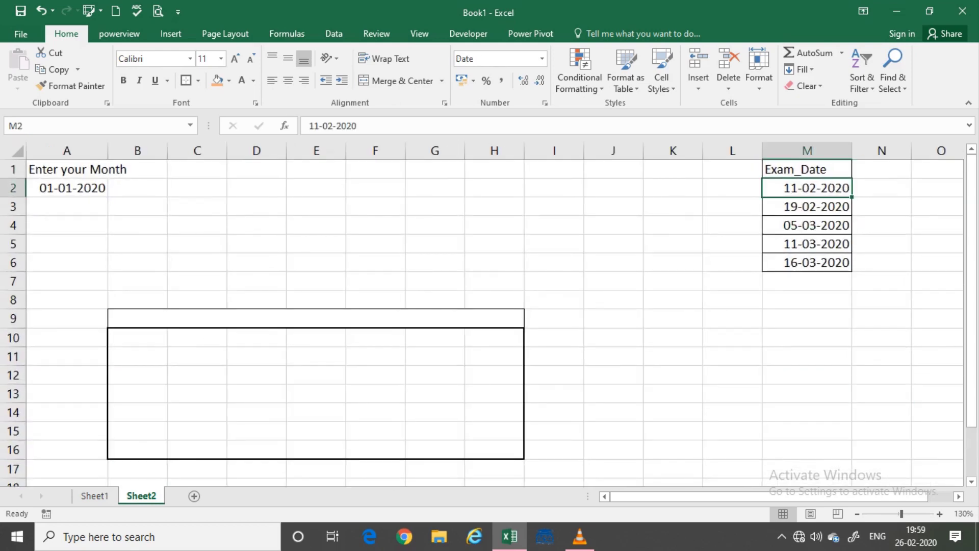
click(807, 299)
click(808, 188)
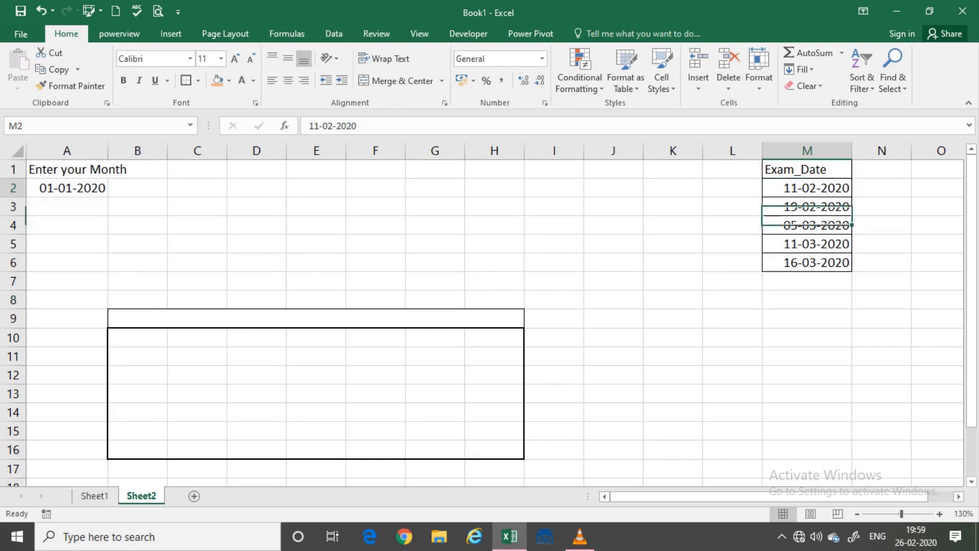
drag(807, 188, 808, 262)
click(816, 244)
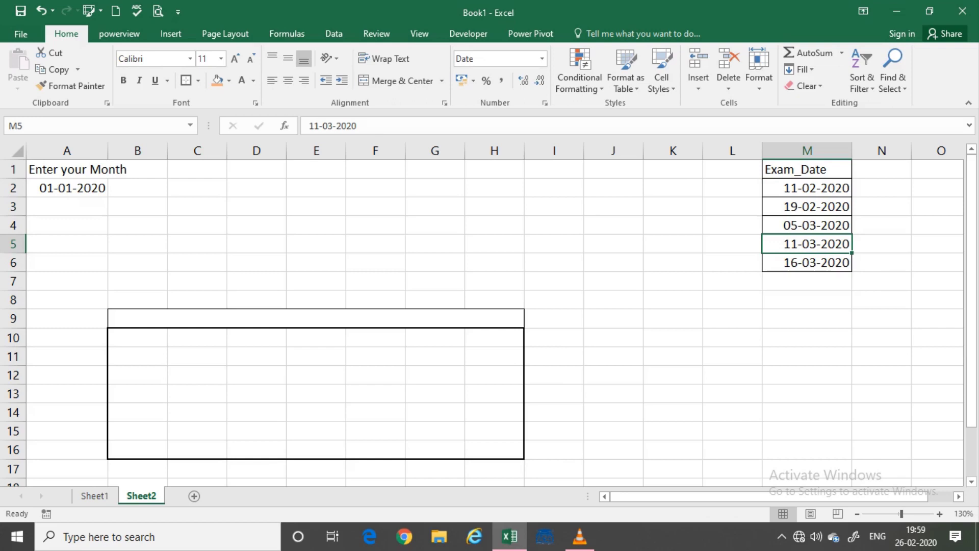
text(3)
text(-01)
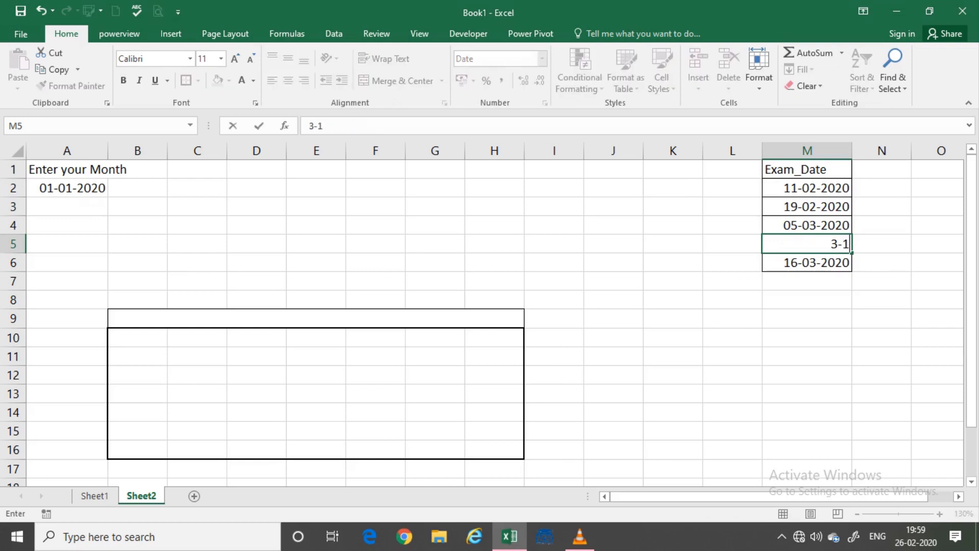
text(-2020)
key(Return)
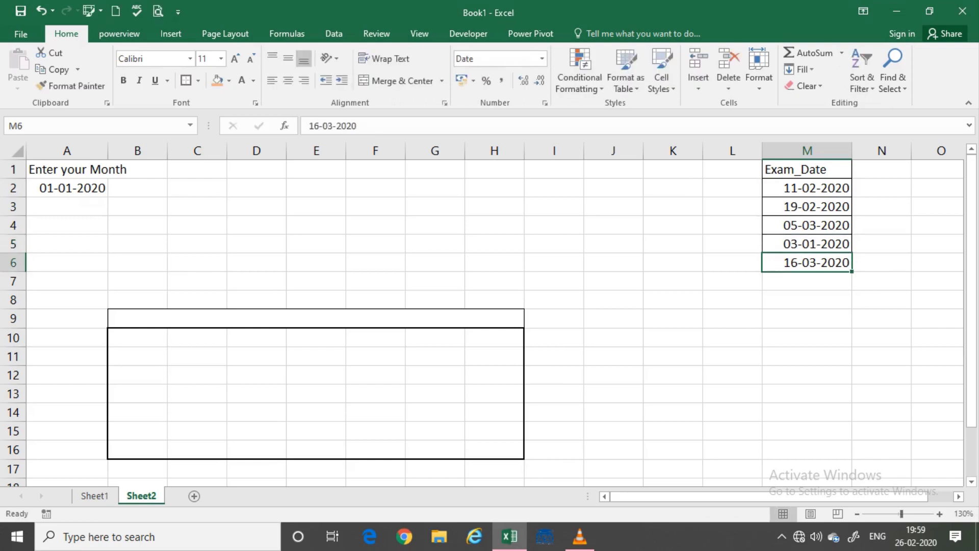
Name the exam date range M2:M6 'Upcoming' using the Name Box
mouse_move(807, 188)
mouse_down()
mouse_move(807, 262)
mouse_move(807, 169)
mouse_move(807, 188)
mouse_up()
click(807, 299)
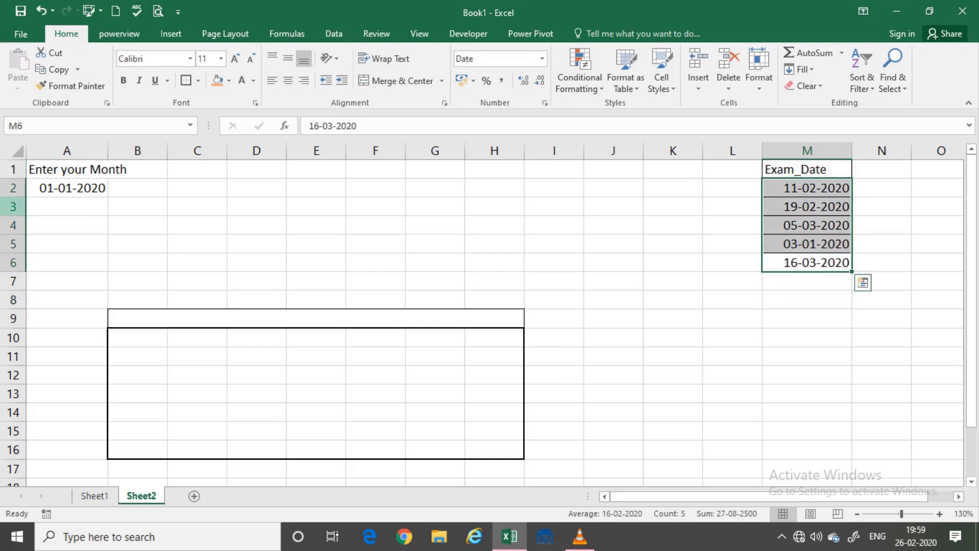
click(31, 126)
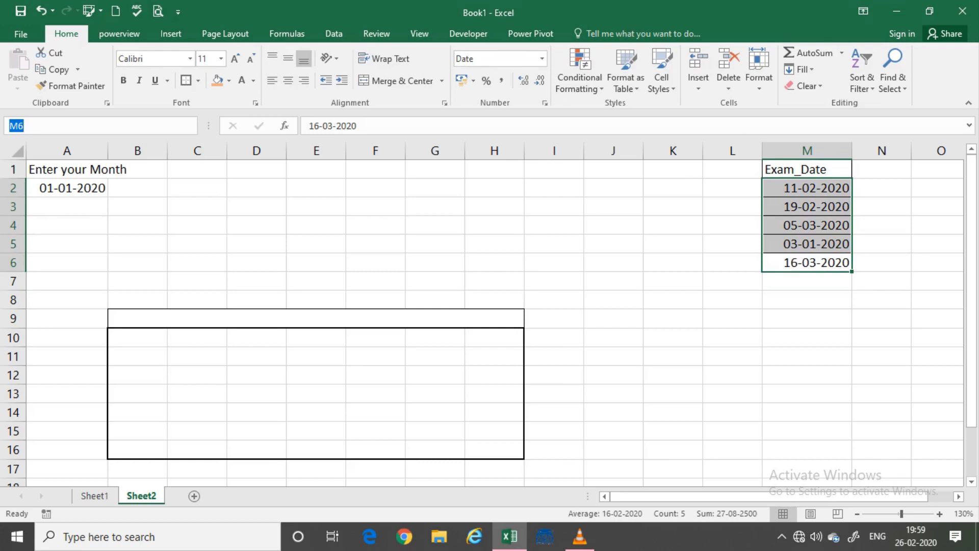
text(Upco)
text(ming)
key(Return)
click(494, 375)
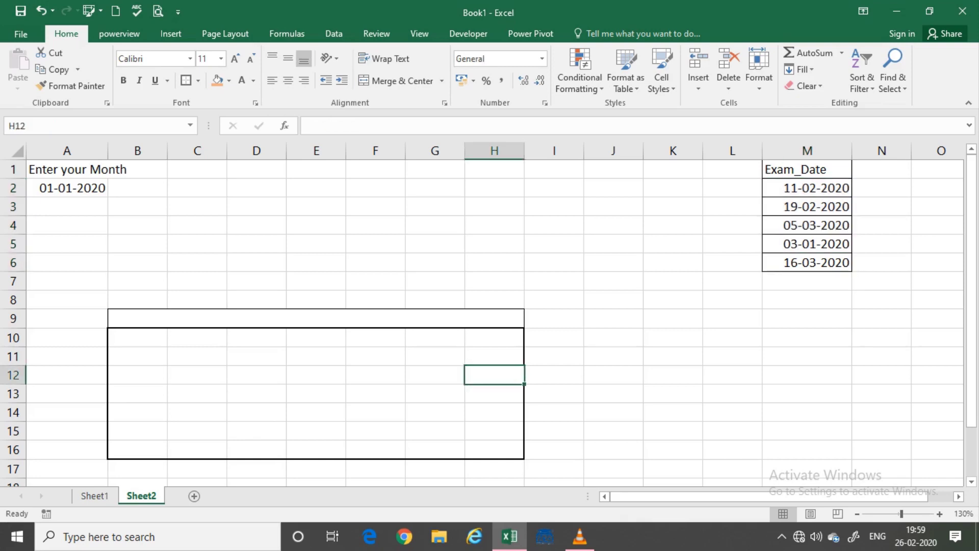
Link the merged title cell B9 to the month date in A2
click(316, 317)
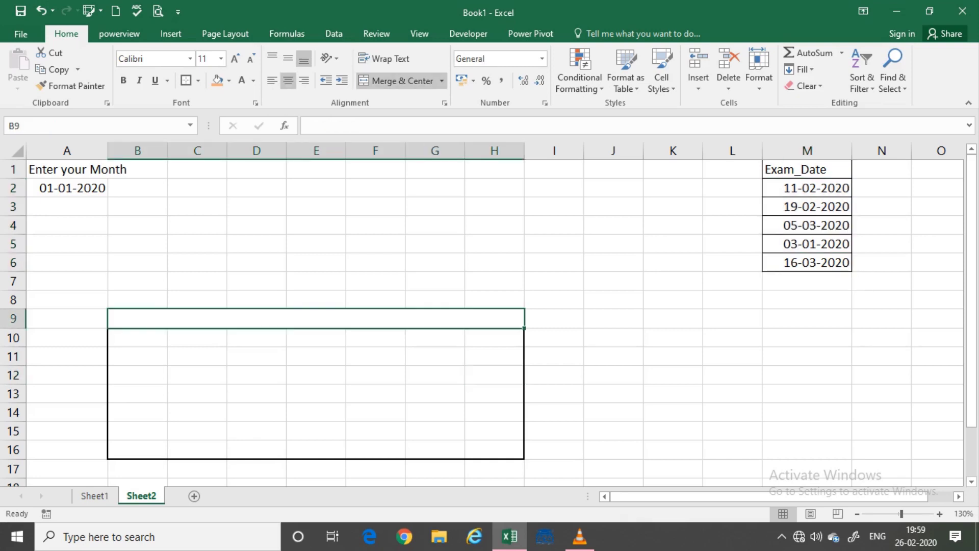
text(=)
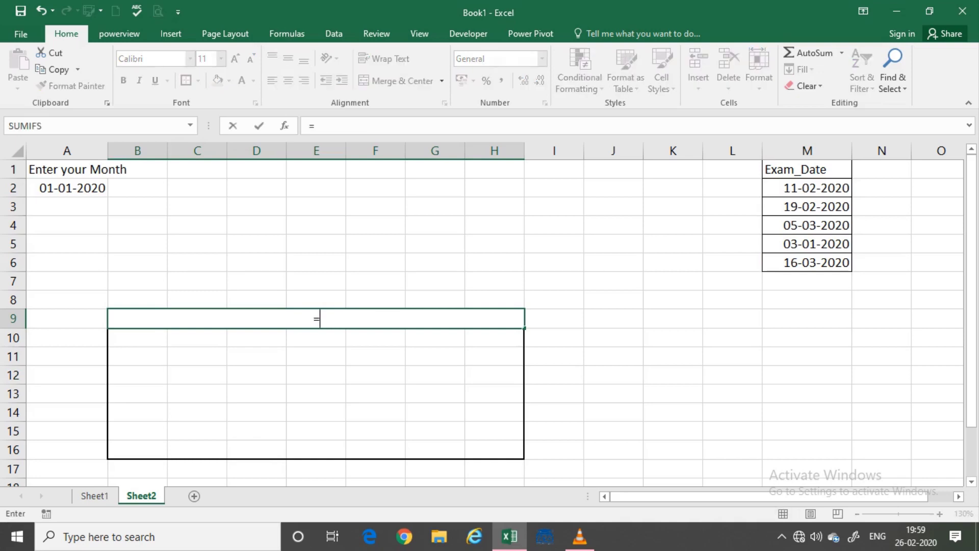
key(Up)
key(Up)
key(Up)
key(Up)
key(Up)
key(Left)
key(Up)
key(Return)
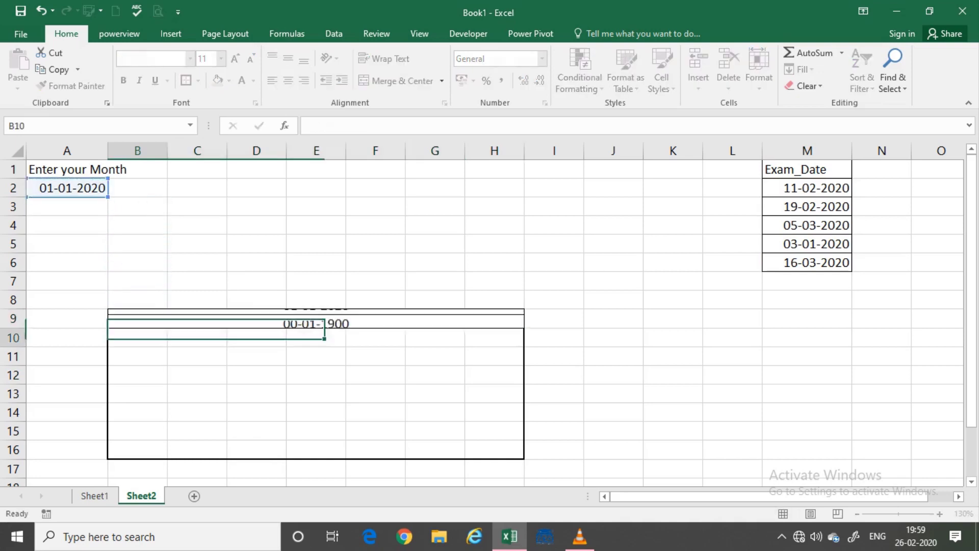
key(Up)
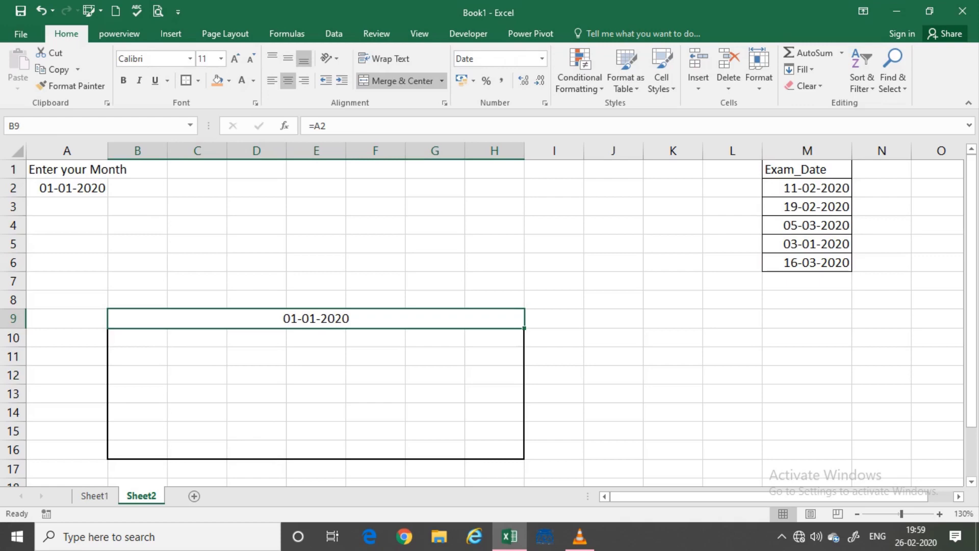
Apply the custom number format mmm-yyyy to the title
key(ctrl+1)
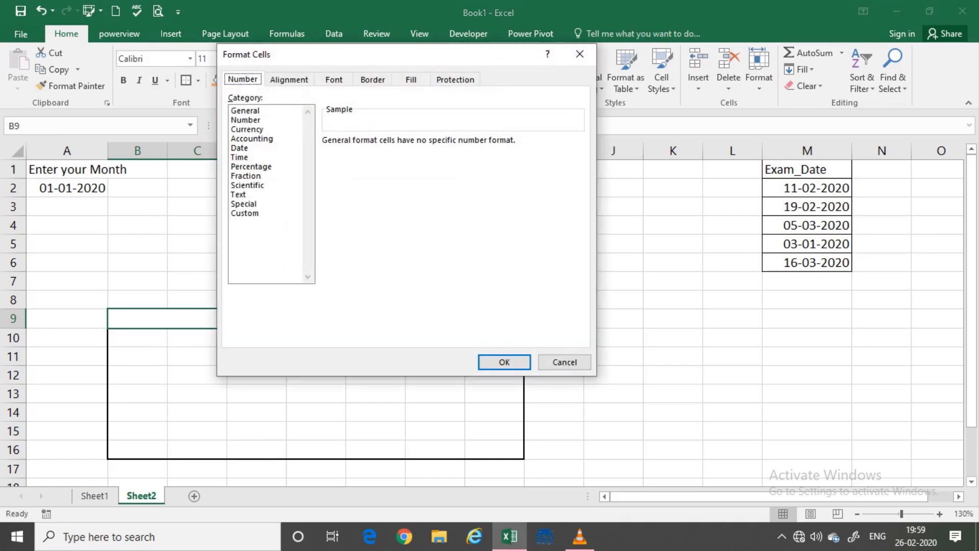
click(245, 212)
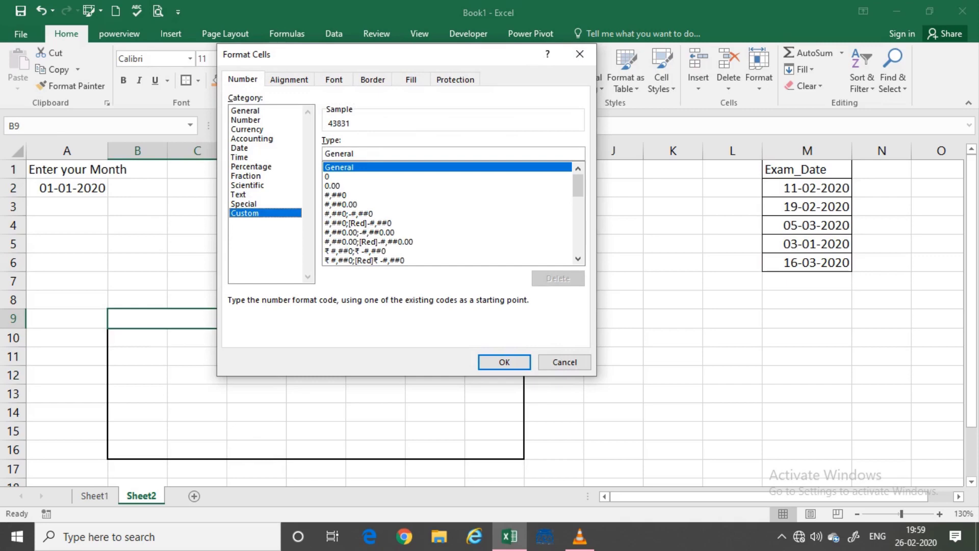
key(Tab)
text(mm)
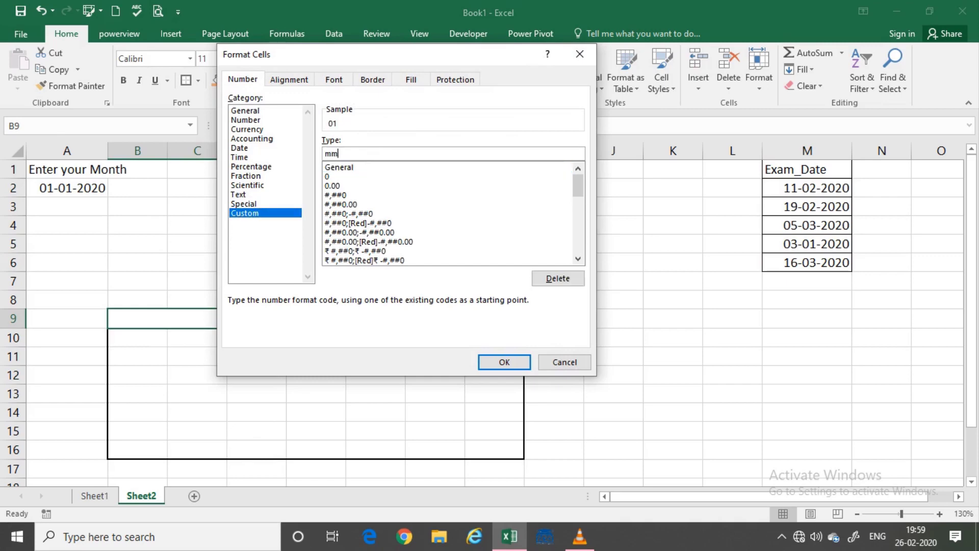
text(m)
text(-yyyy)
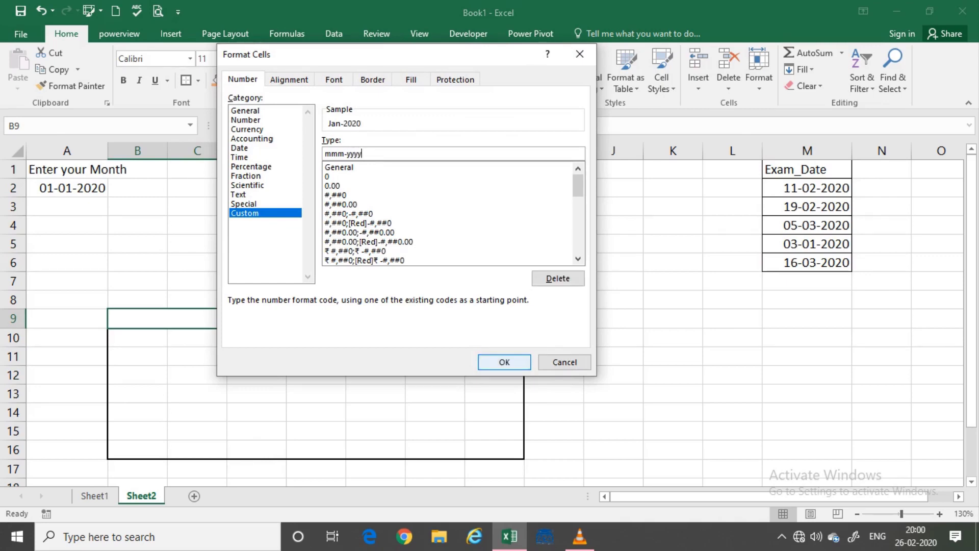
click(504, 362)
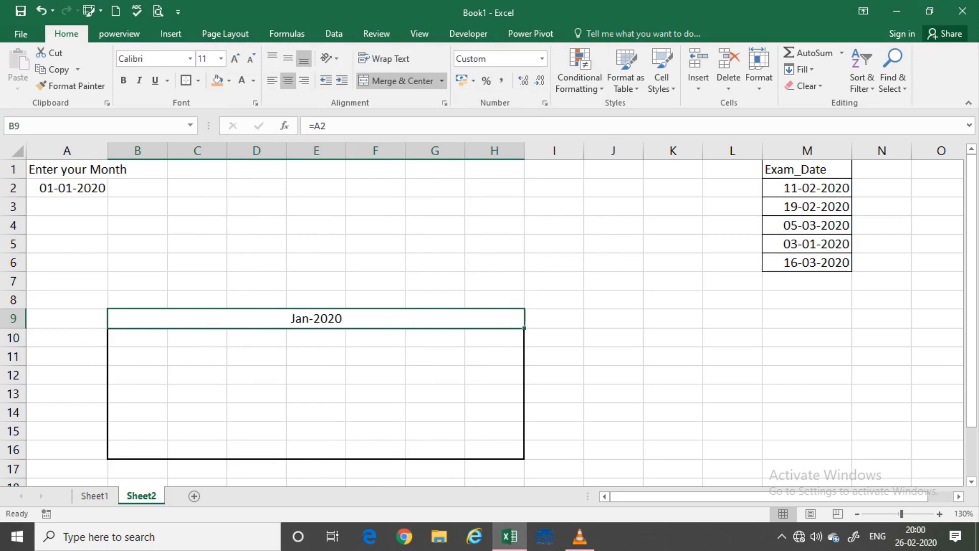
Give the title a light peach fill and enlarge its font to 18 pt
click(229, 80)
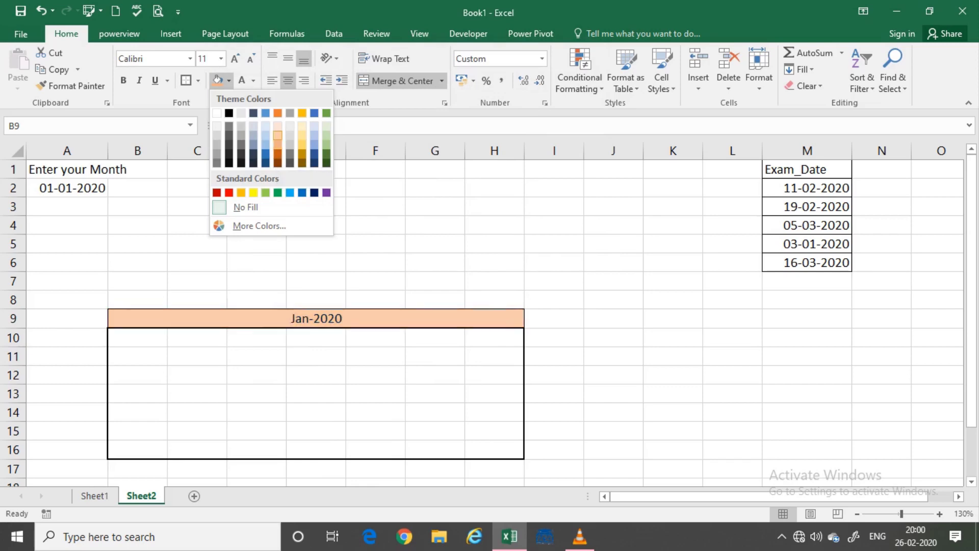
click(277, 134)
click(235, 58)
click(235, 58)
click(235, 58)
click(235, 58)
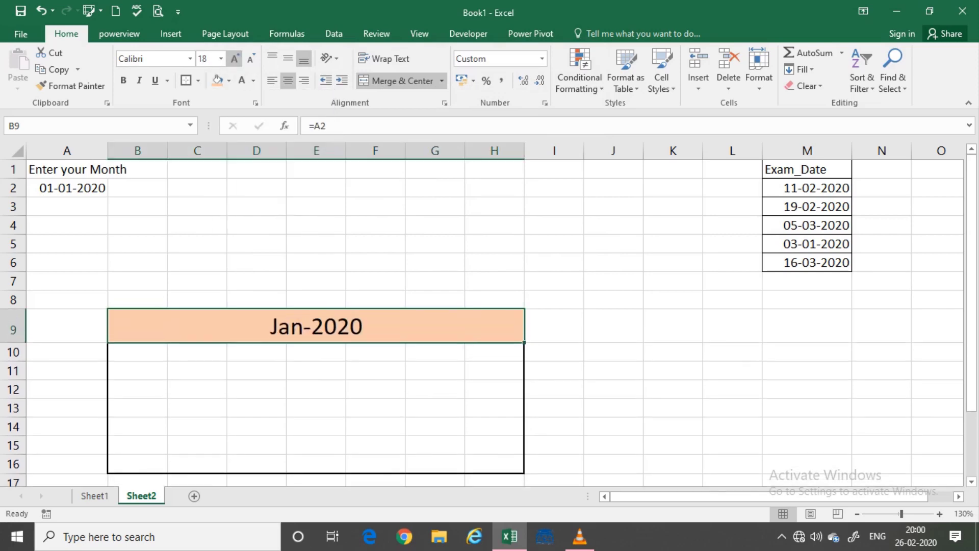
click(235, 59)
click(235, 58)
click(316, 392)
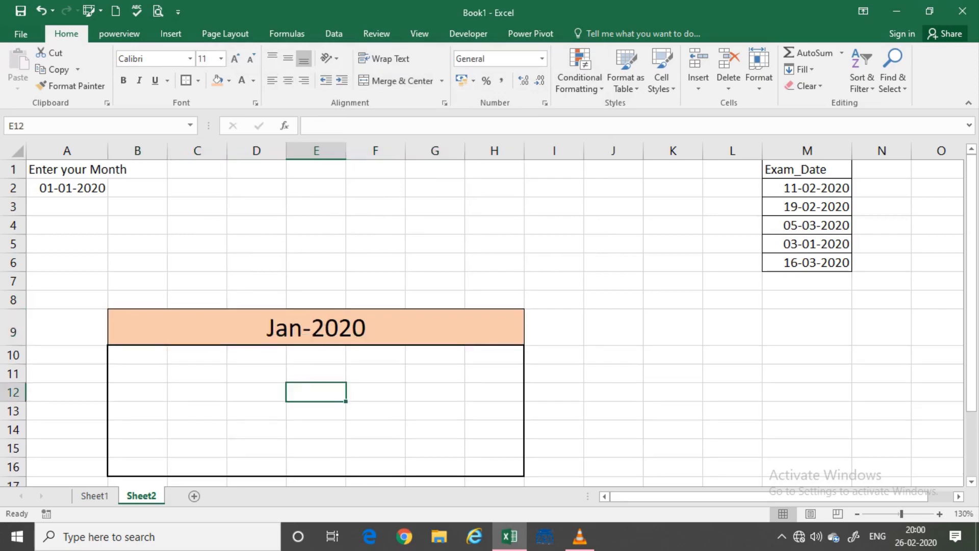
Enter =WEEKDAY($A$2) in B10, which returns 4 for January 2020
click(137, 355)
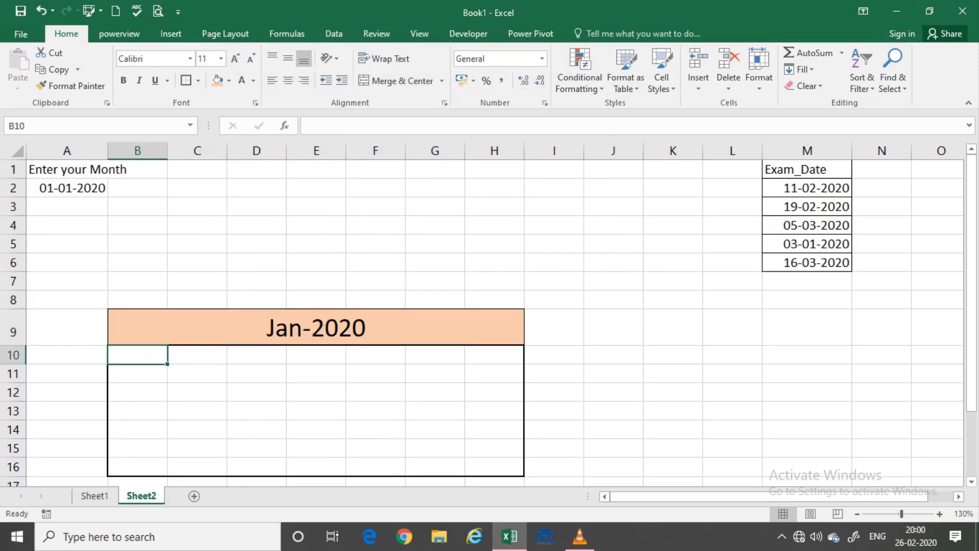
text(=)
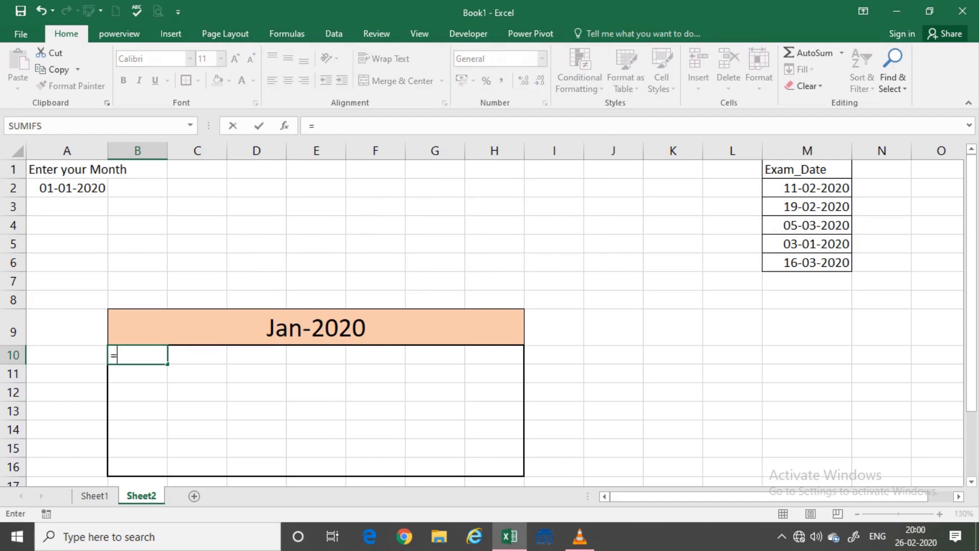
text(week)
key(Tab)
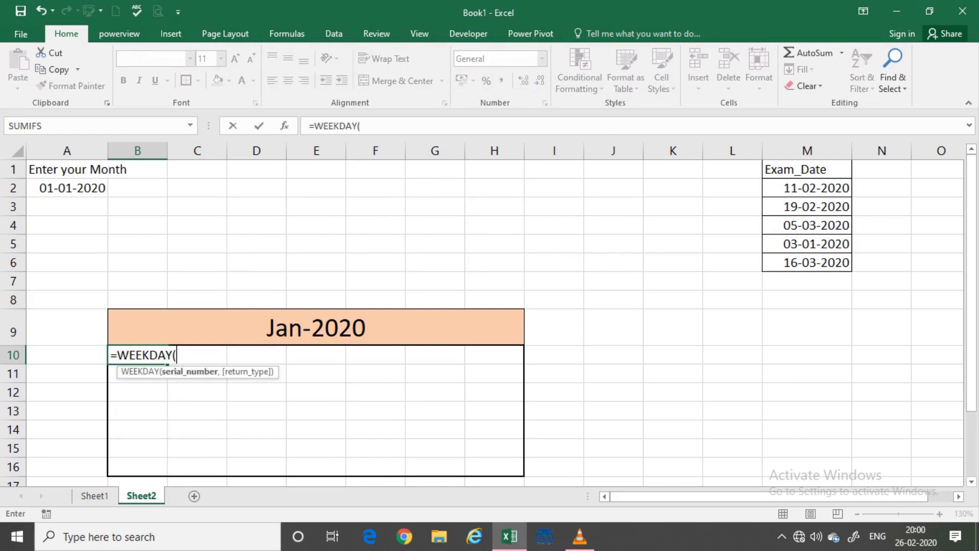
key(Up)
key(Up)
key(Up)
key(Up)
key(Up)
key(Up)
key(Left)
key(Up)
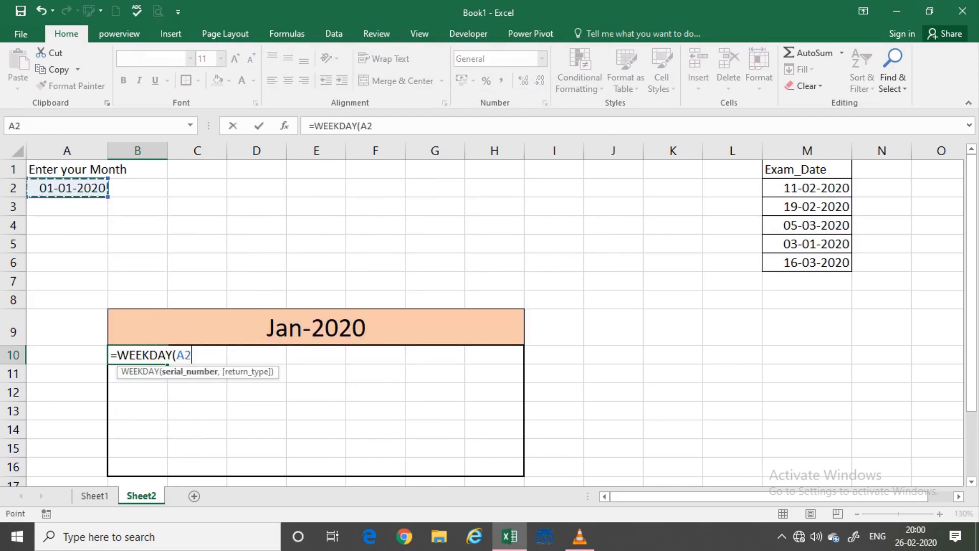
key(F4)
text())
key(Return)
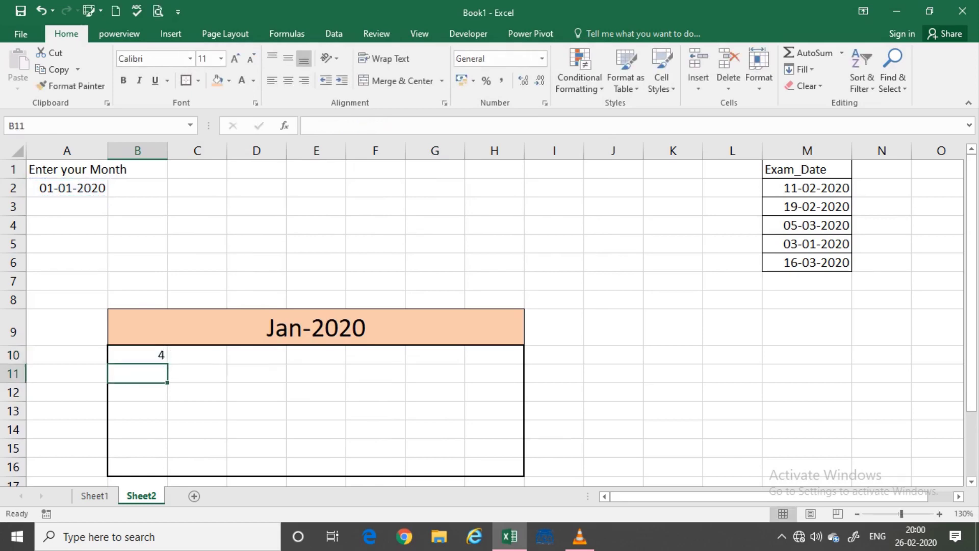
key(Up)
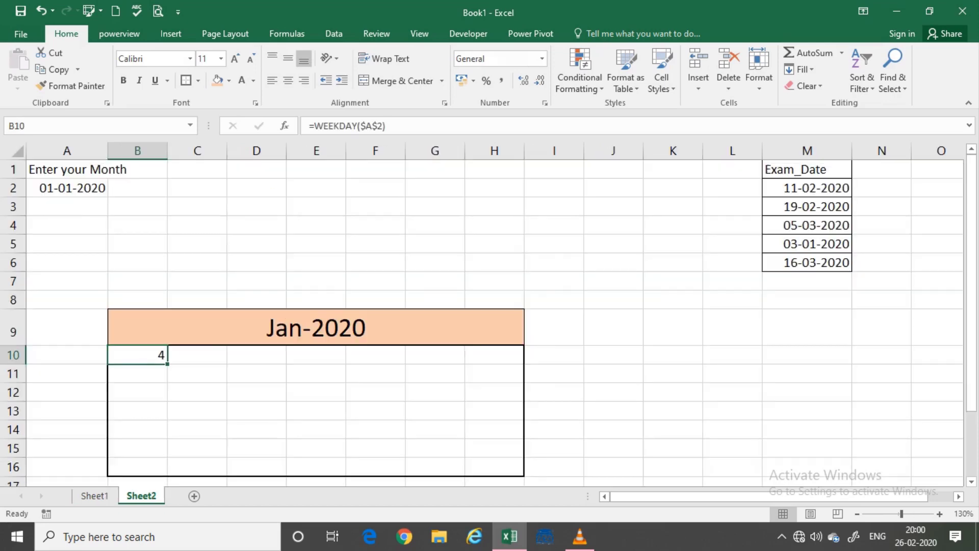
Wrap B10 as =CHOOSE(WEEKDAY($A$2),0,1,2,3,4,5,6) so it returns 3
click(313, 126)
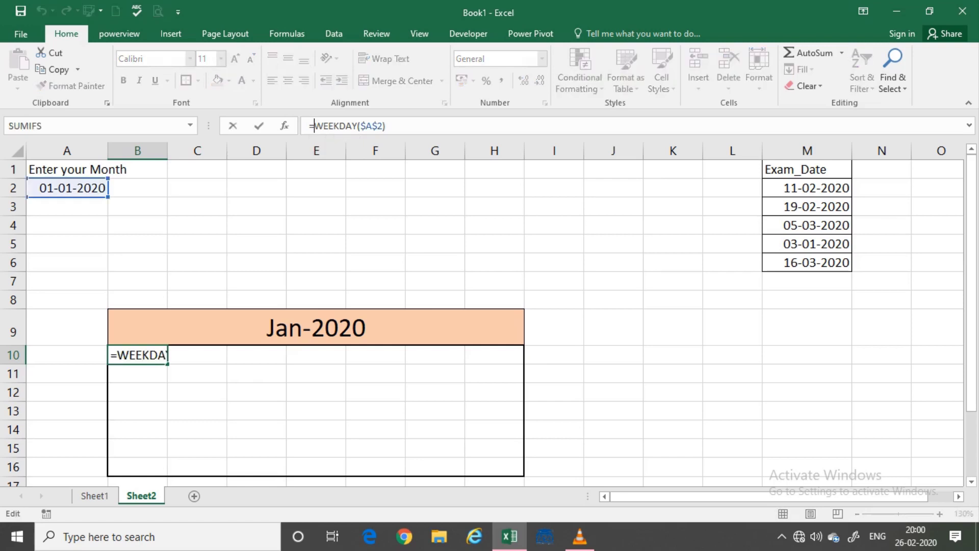
text(choo)
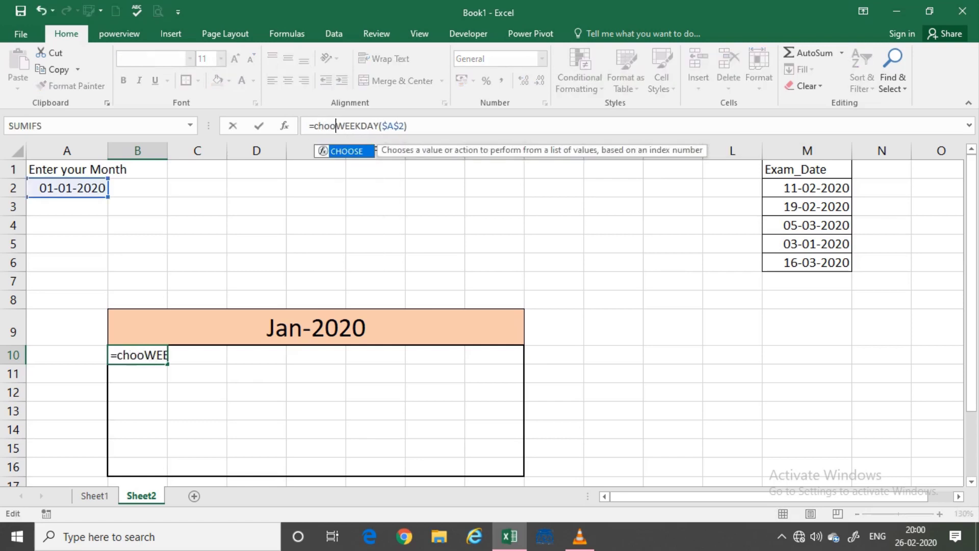
key(Tab)
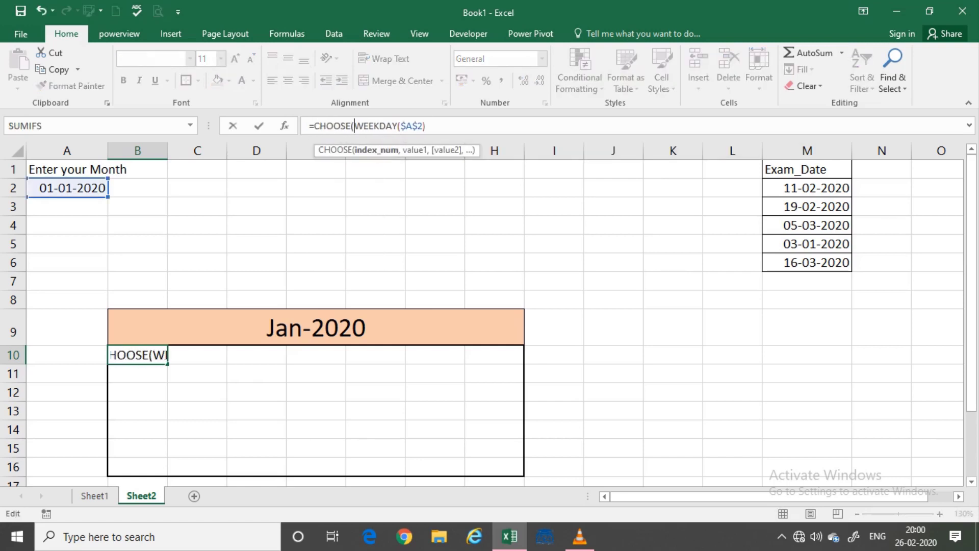
click(426, 125)
text(,)
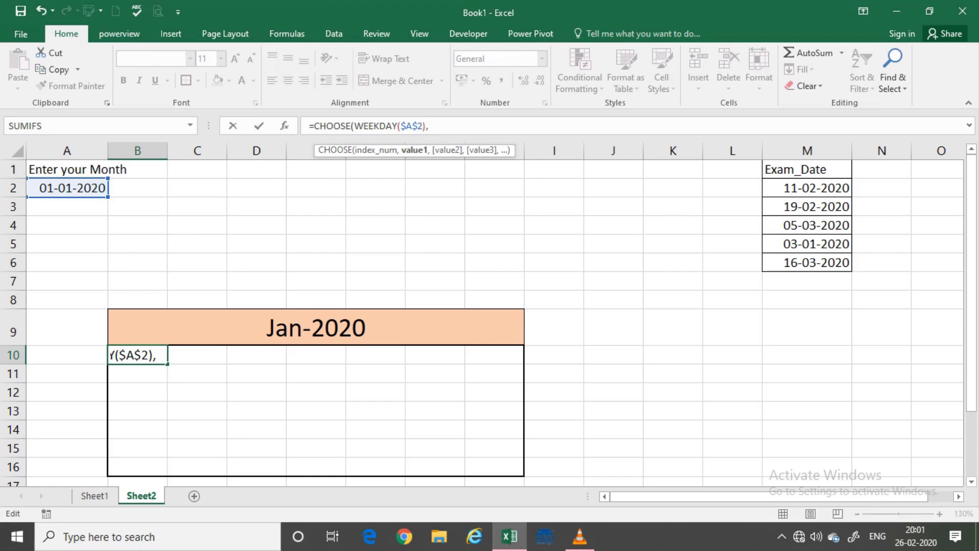
text(0,1,)
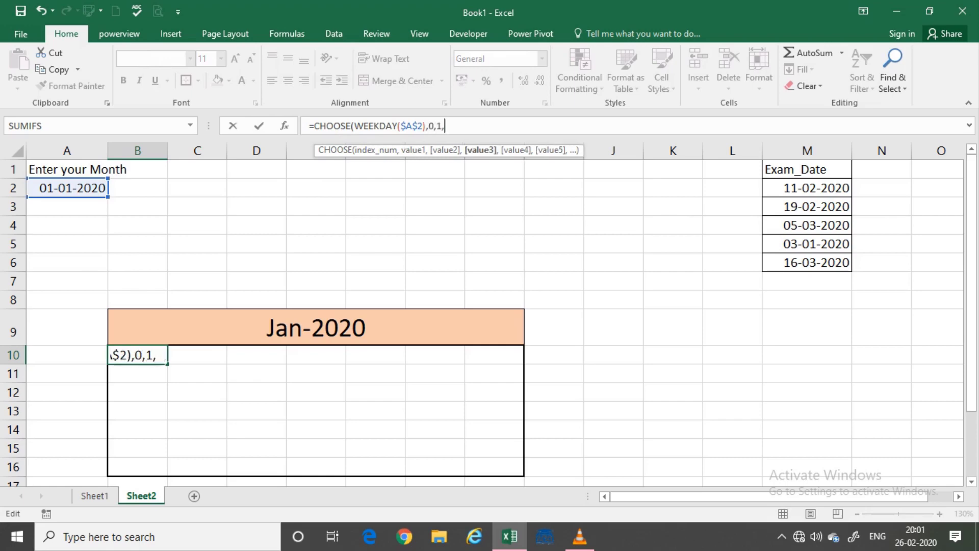
text(2,3,4,5,6)
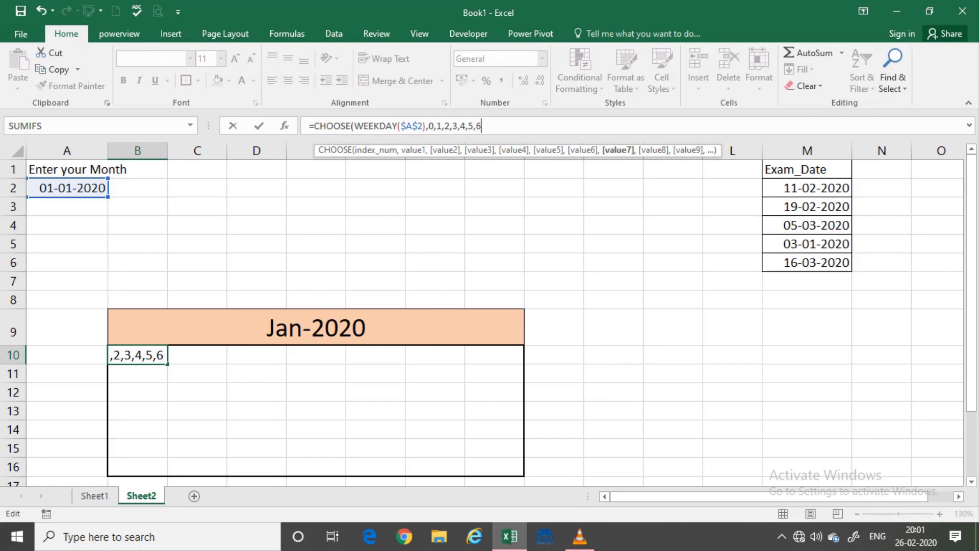
text())
key(Return)
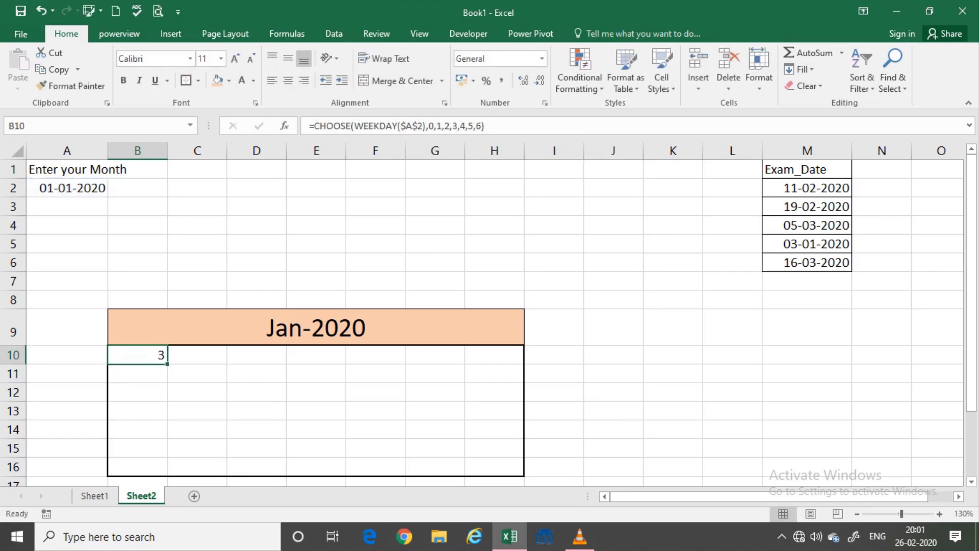
Insert today's date, 26-02-2020, into scratch cell G3 as test data
click(494, 243)
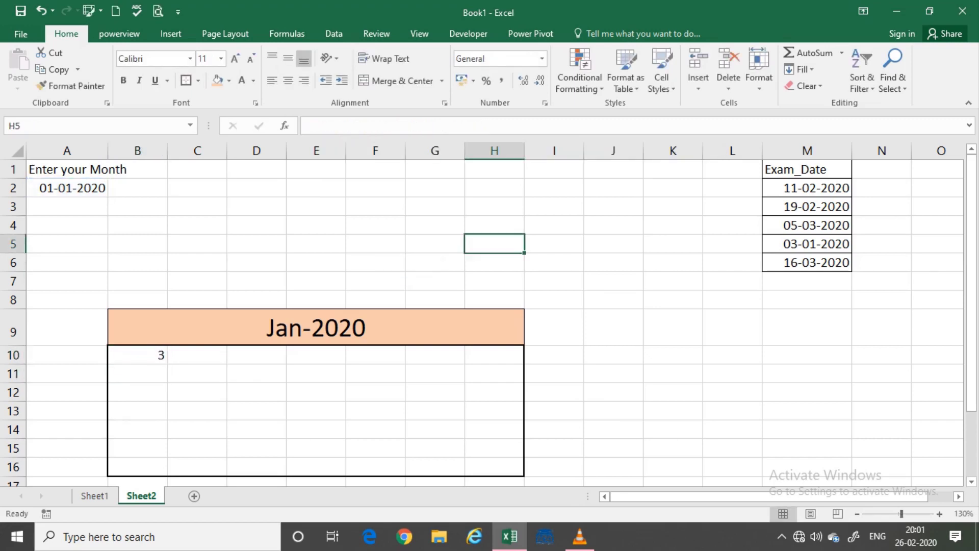
text(=w)
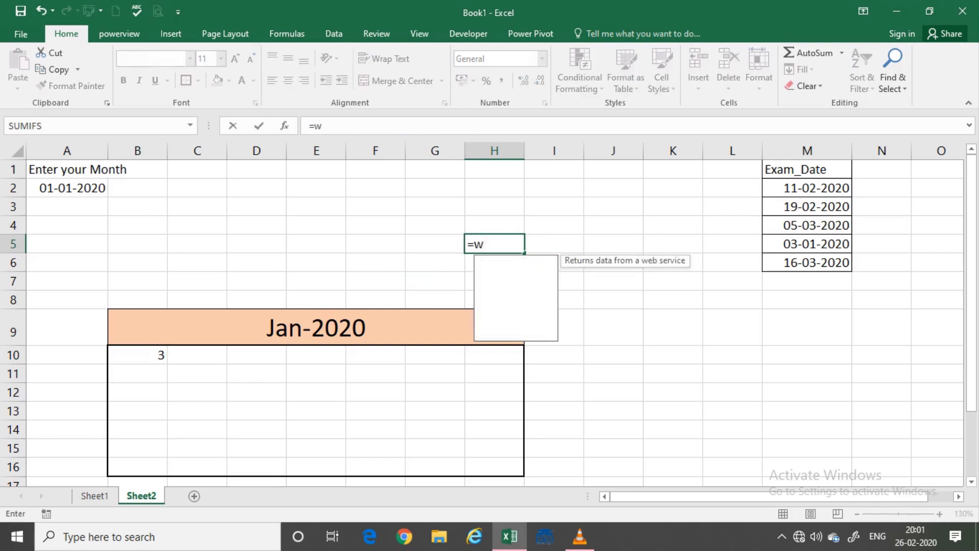
text(eee)
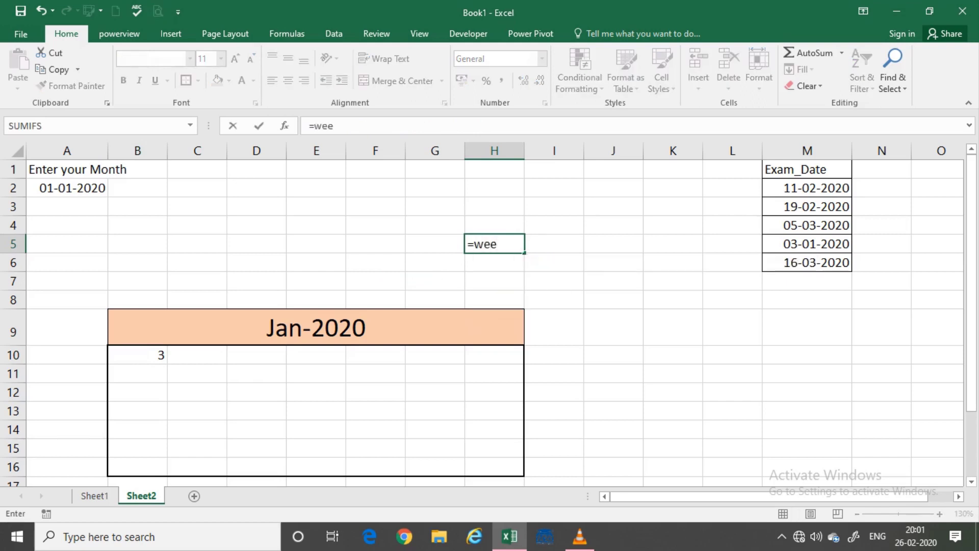
key(Escape)
key(Up)
key(Up)
key(Left)
key(ctrl+semicolon)
key(Return)
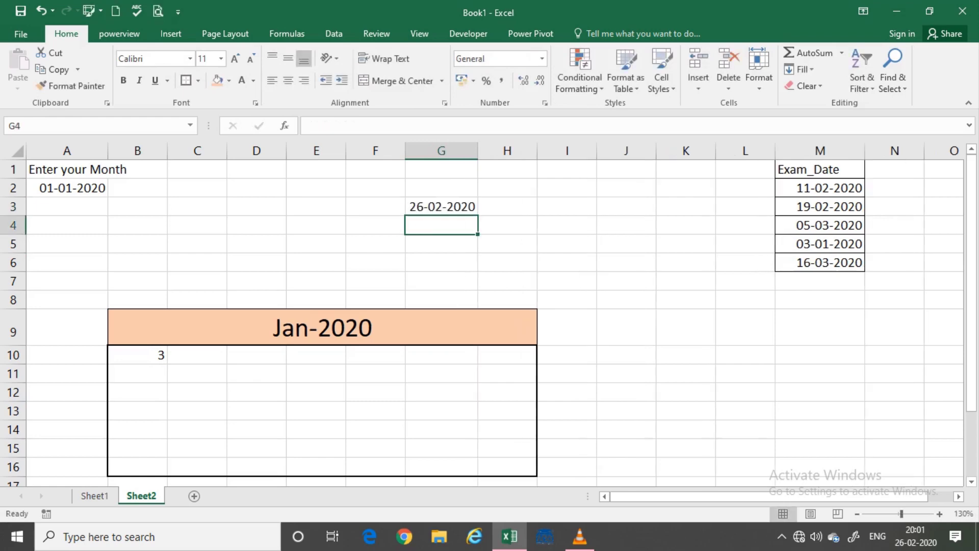
Enter a test formula =WEEKDAY(G3) in H4
click(507, 225)
text(=)
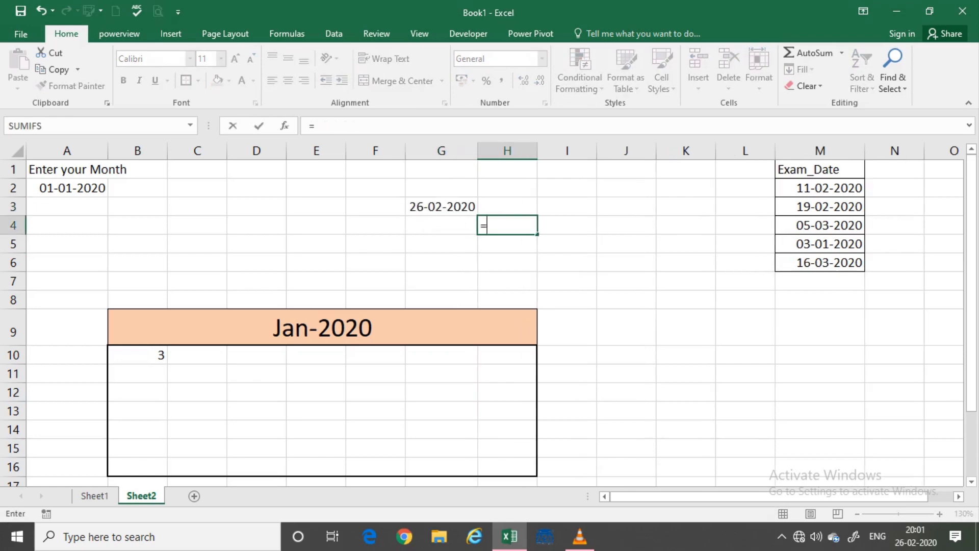
text(wee)
key(Tab)
key(Left)
key(Up)
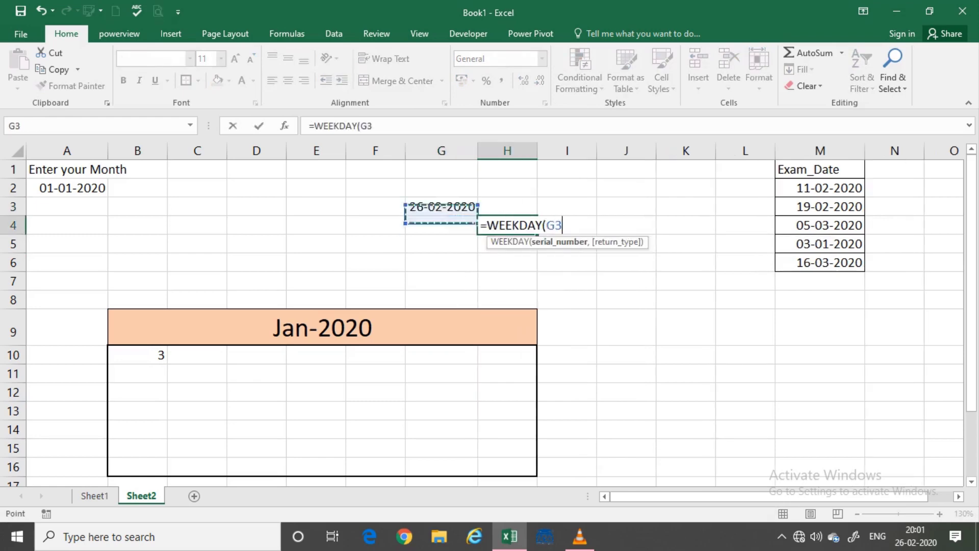
key(Return)
Compare WEEKDAY's Sunday-first and Monday-first return types in H4, keeping the default
click(507, 225)
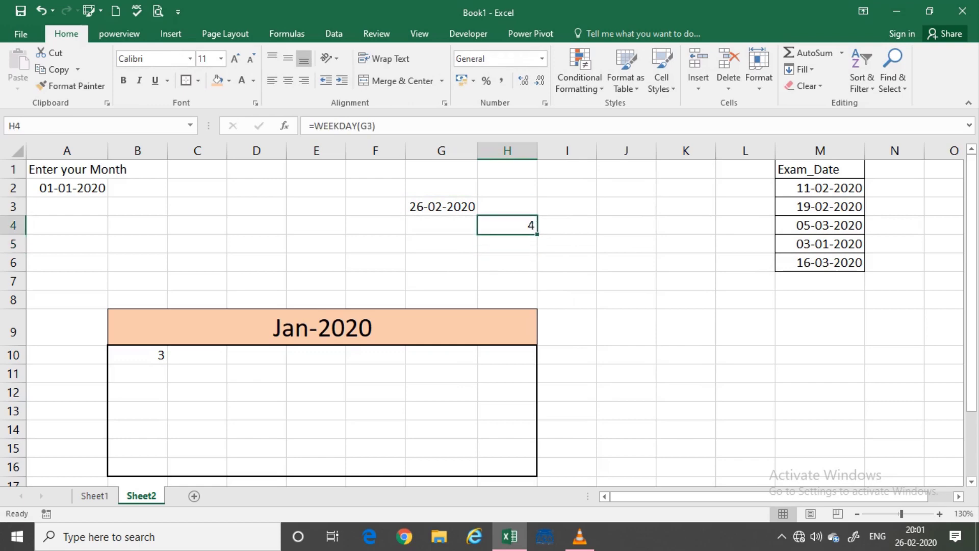
key(F2)
key(BackSpace)
text(,)
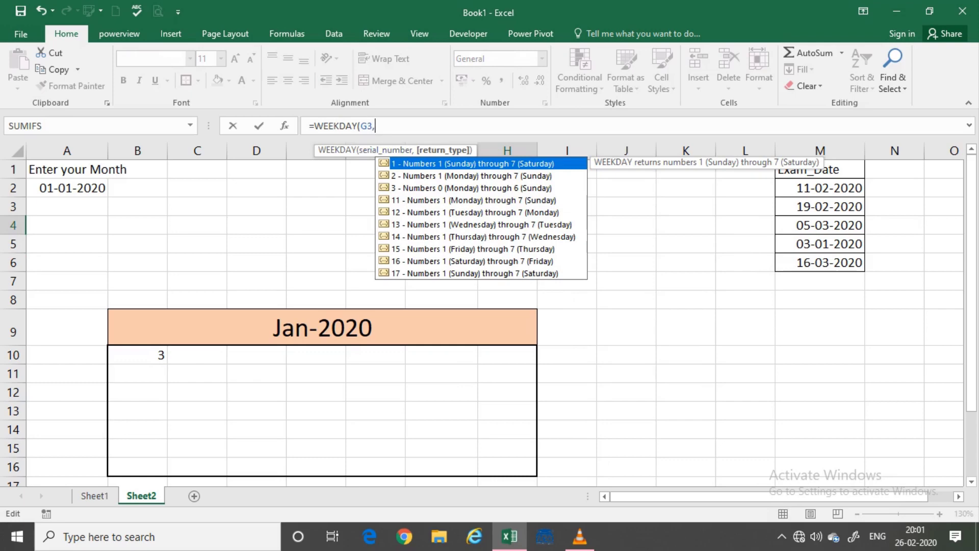
key(Down)
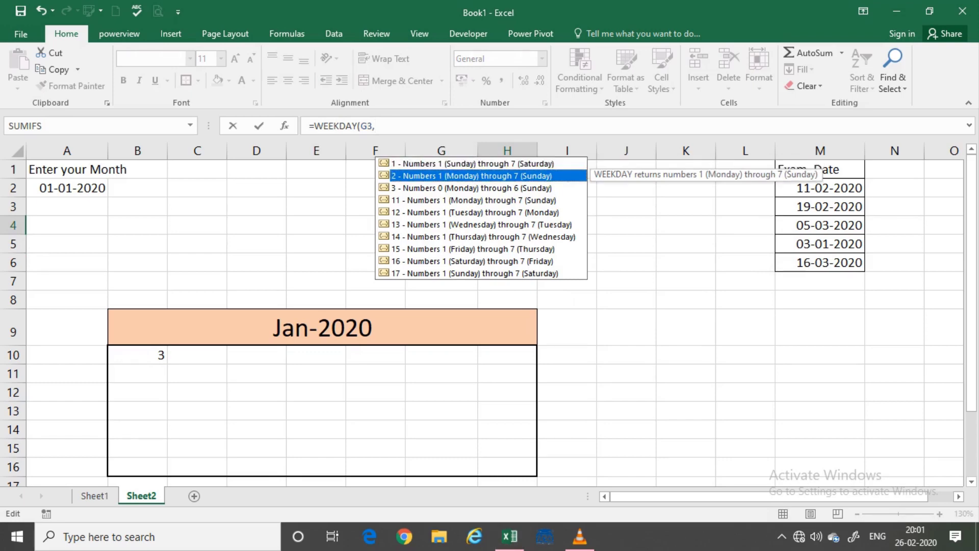
key(Up)
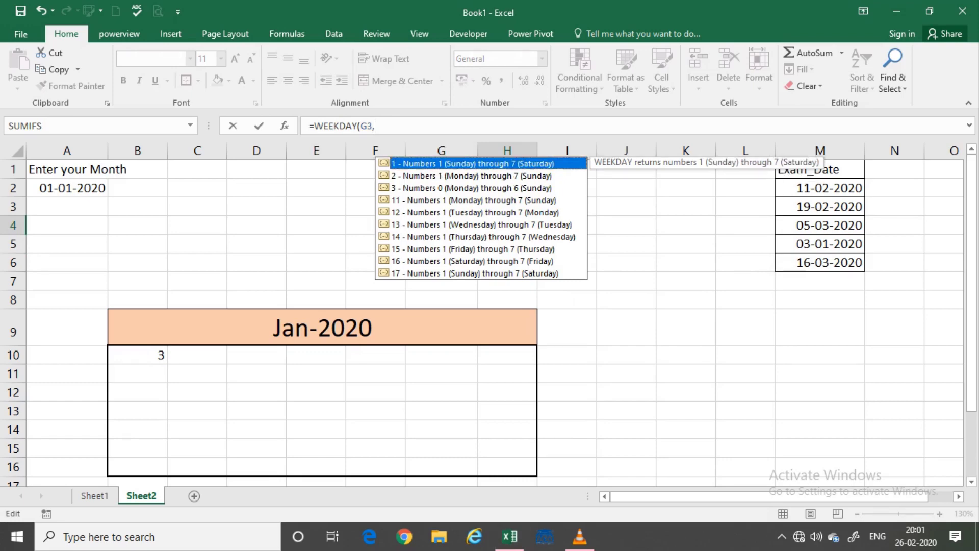
key(Escape)
key(BackSpace)
key(ctrl+Return)
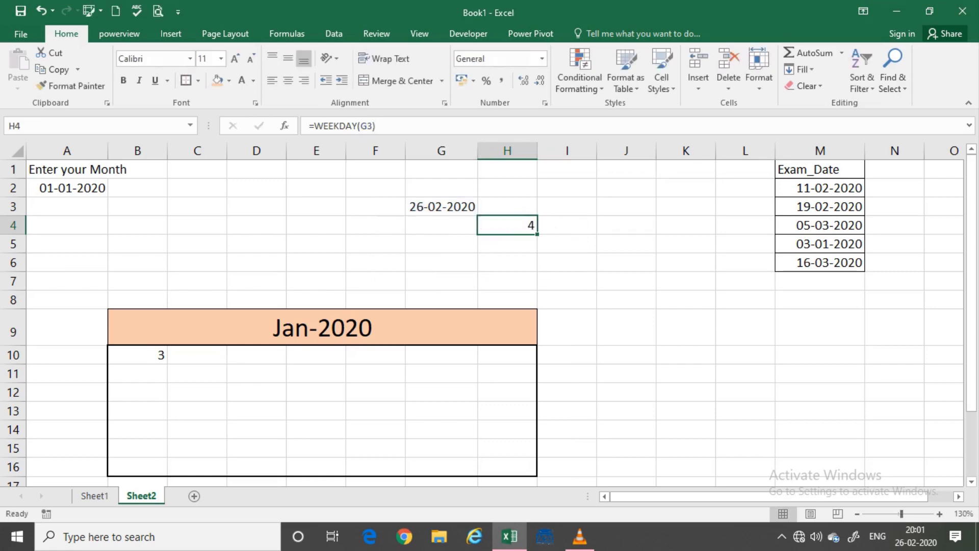
Delete the test values in H4 and G3 and return to B10
key(Delete)
click(441, 206)
key(Delete)
key(Down)
key(Down)
key(Down)
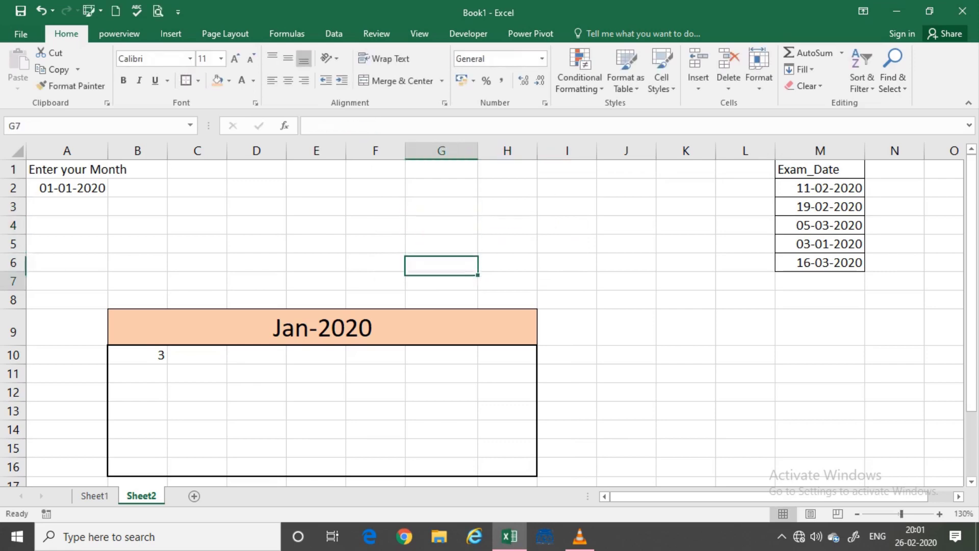
key(Down)
key(Down)
key(Down)
key(Down)
key(Left)
key(Left)
key(Left)
key(Left)
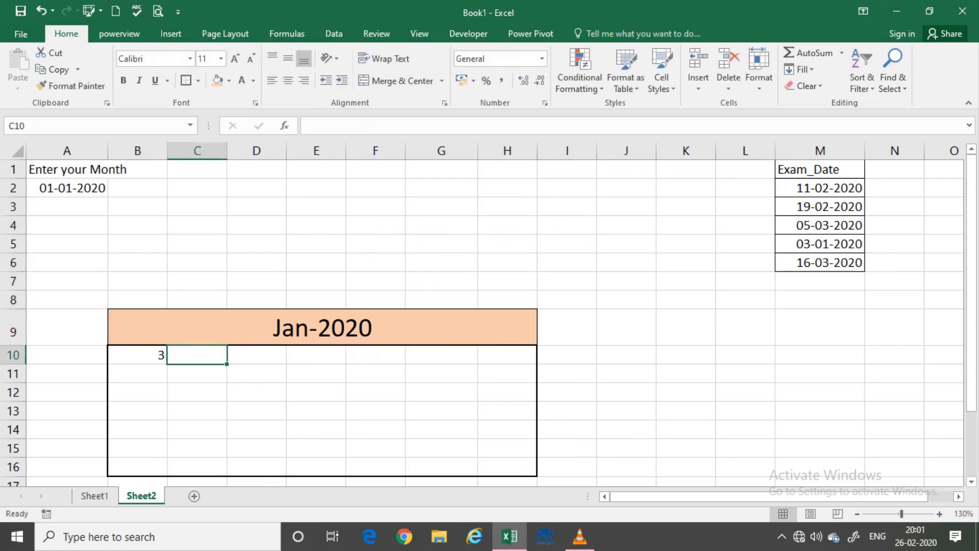
key(Left)
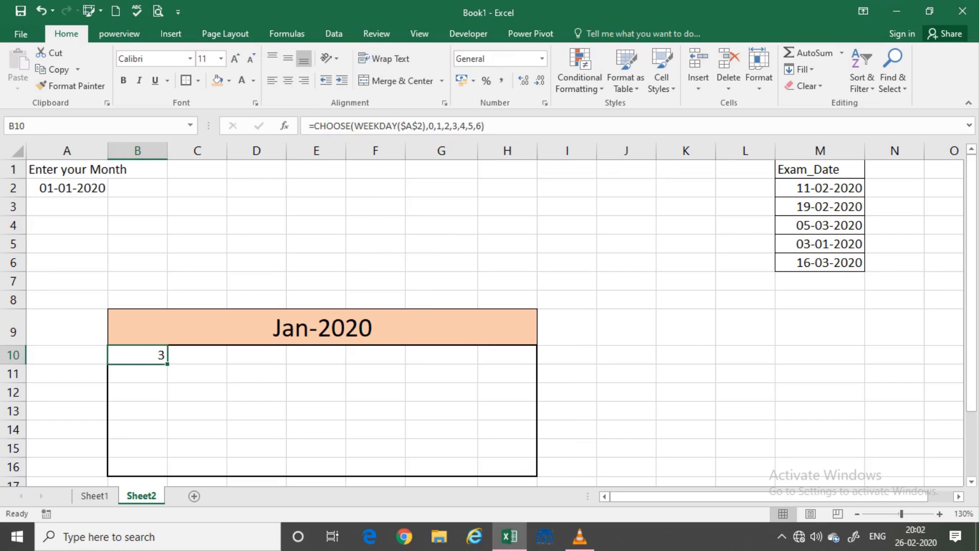
Change B10 to =$A$2-CHOOSE(WEEKDAY($A$2),0,1,2,3,4,5,6)-7, showing 22-12-2019
click(313, 126)
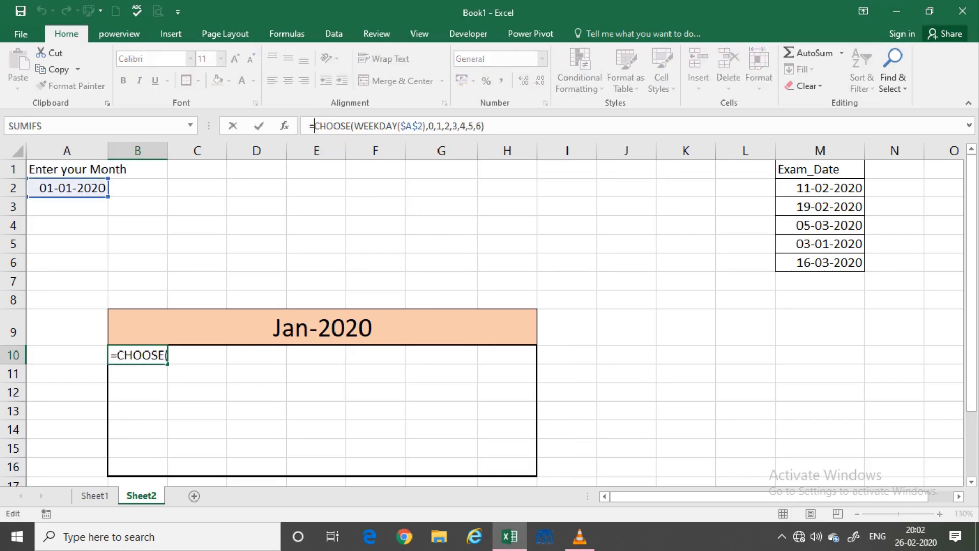
click(66, 187)
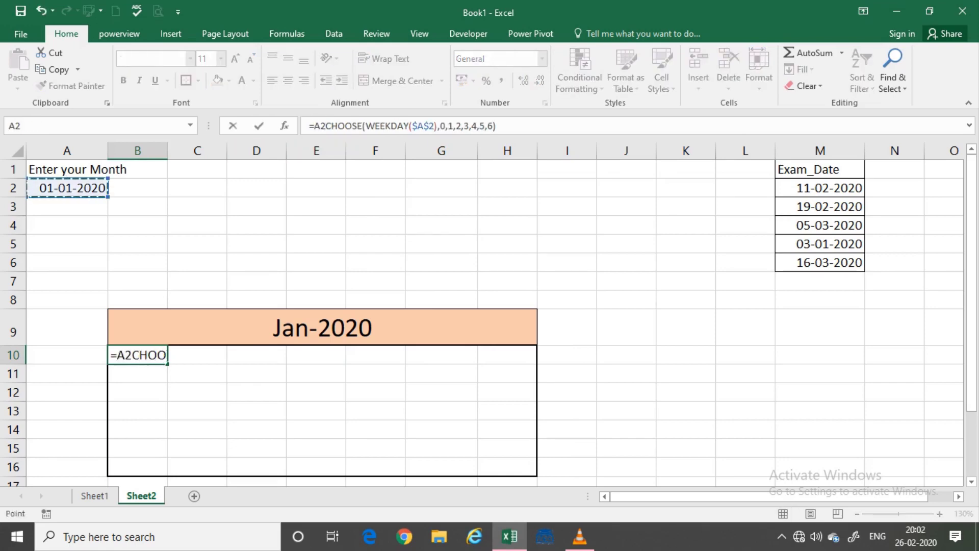
key(F4)
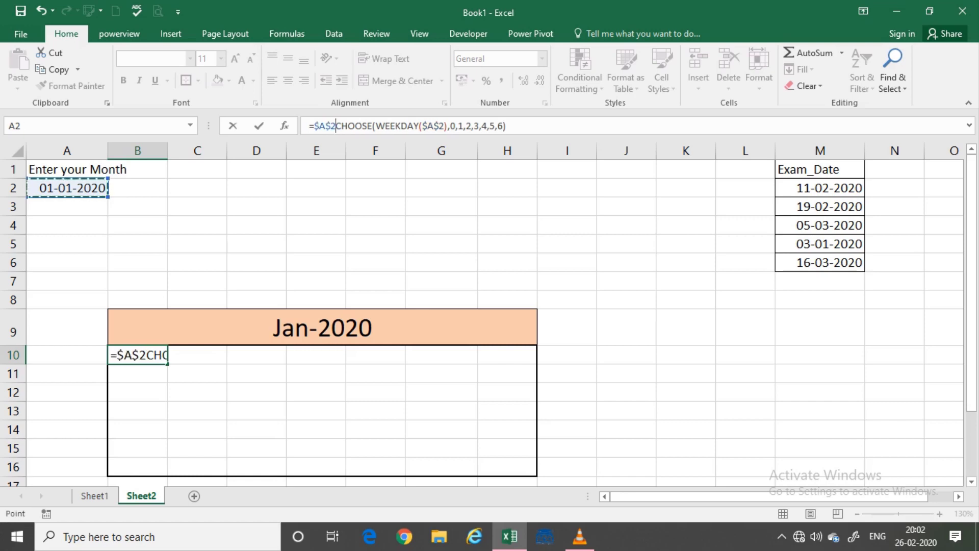
text(-)
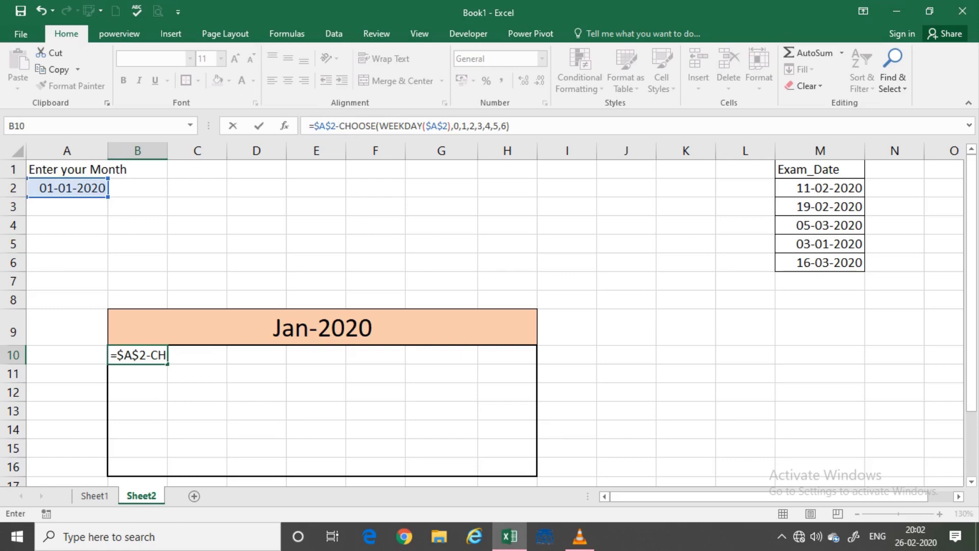
click(510, 125)
text(-)
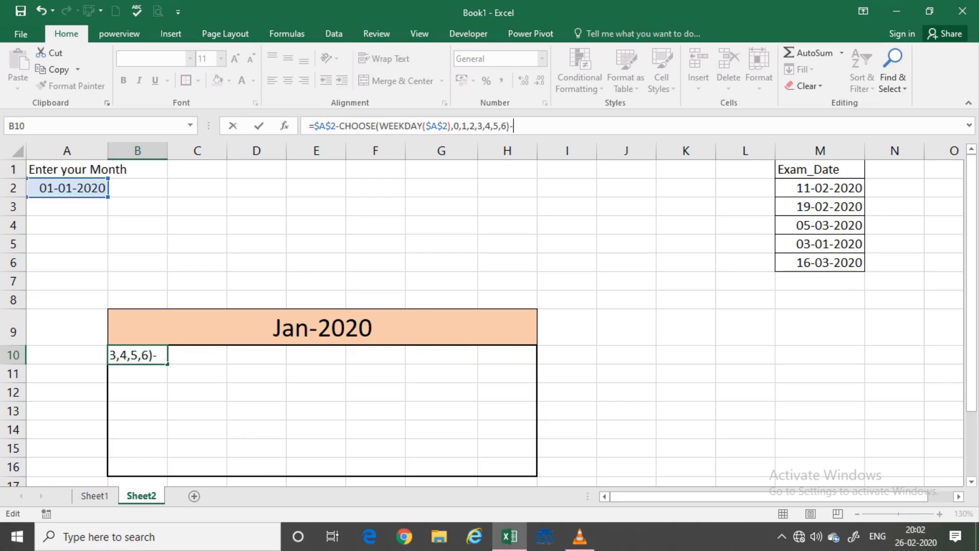
text(7)
key(Return)
key(Up)
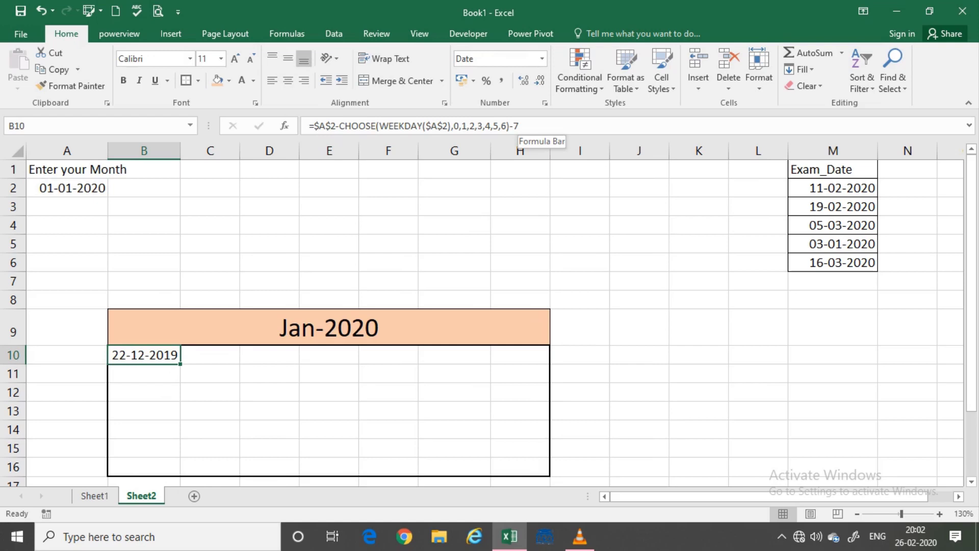
Enter the next-day formula =B10+1 in C10
drag(144, 355, 521, 355)
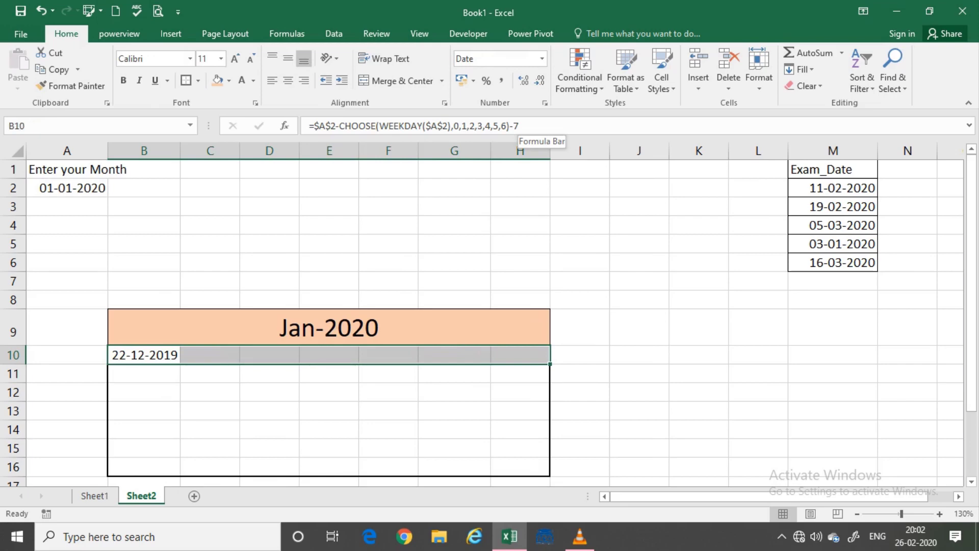
click(67, 355)
click(144, 355)
click(269, 355)
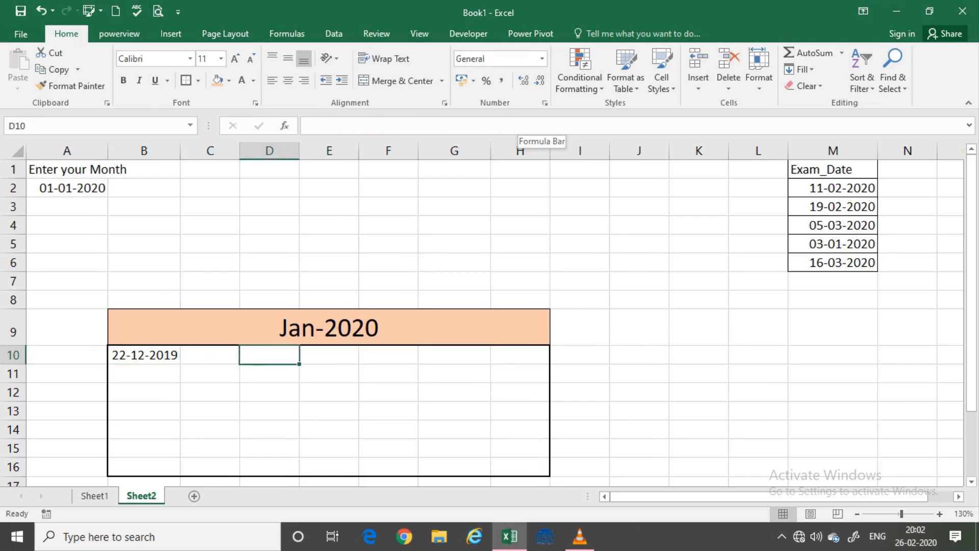
key(Right)
key(Right)
key(Right)
key(Right)
key(Left)
key(Left)
key(Left)
key(Left)
key(Left)
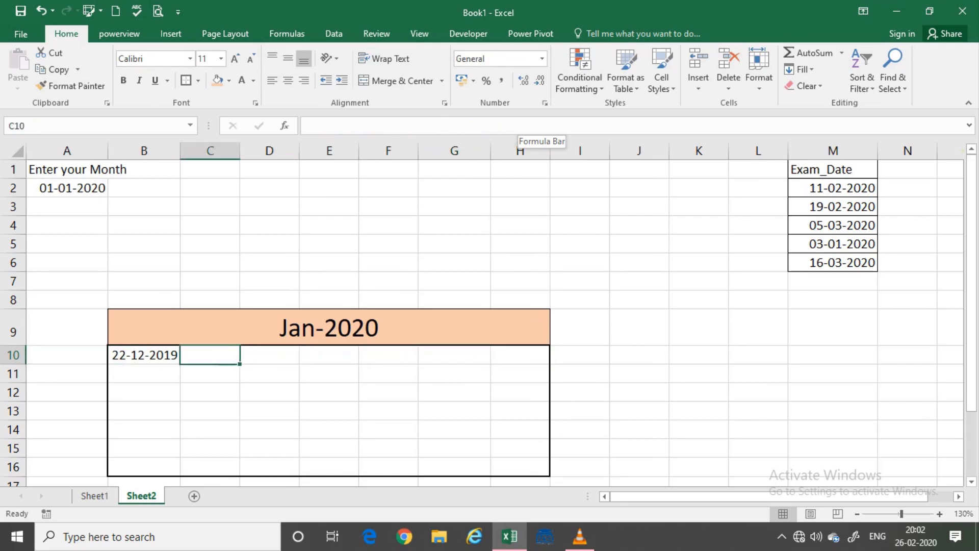
click(145, 355)
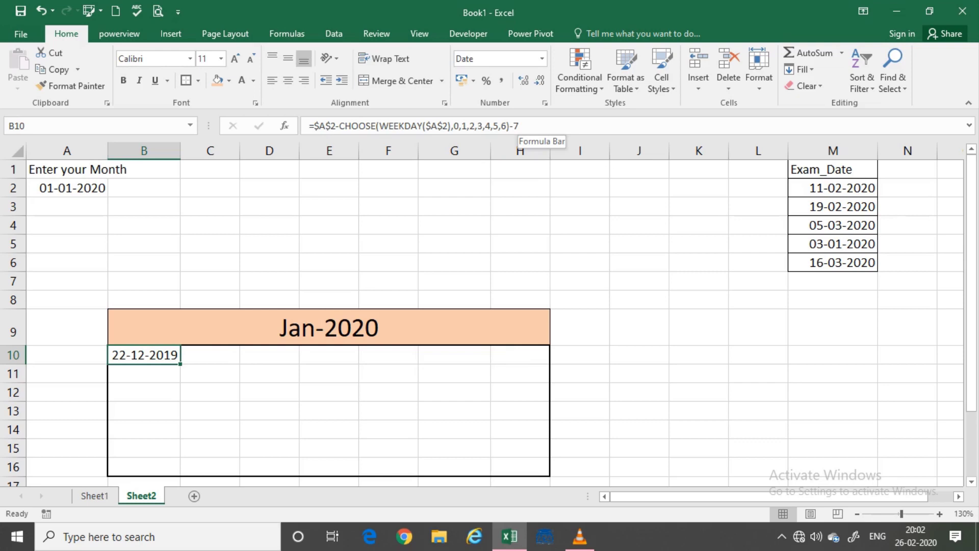
key(Right)
text(=)
key(Left)
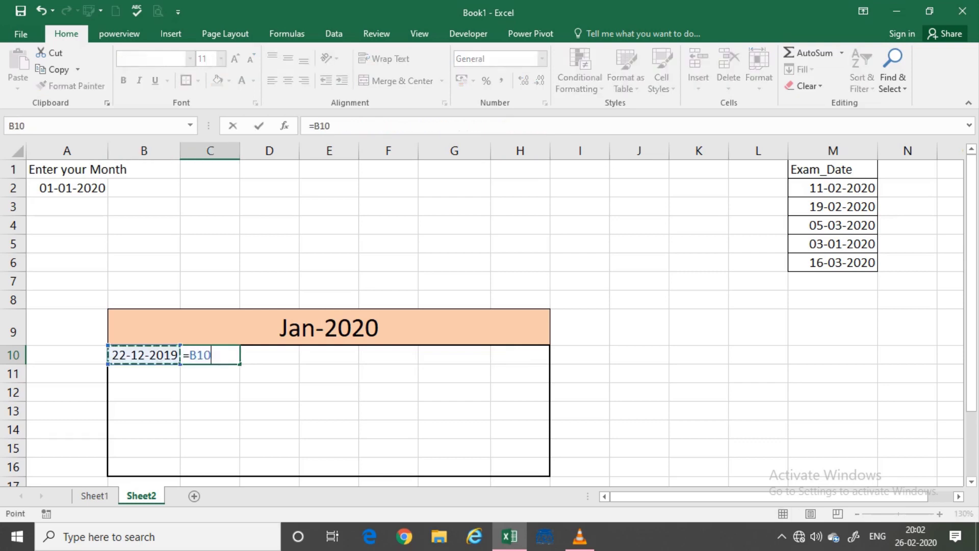
text(+1)
key(Return)
Fill the next-day formula across to H10 and open number-format settings for B10:H10
drag(214, 355, 533, 355)
key(ctrl+r)
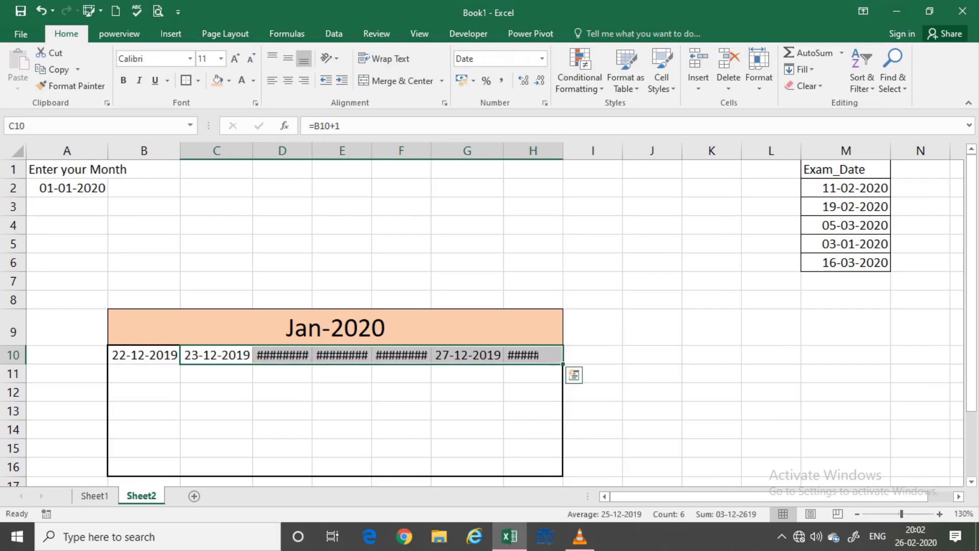
click(144, 355)
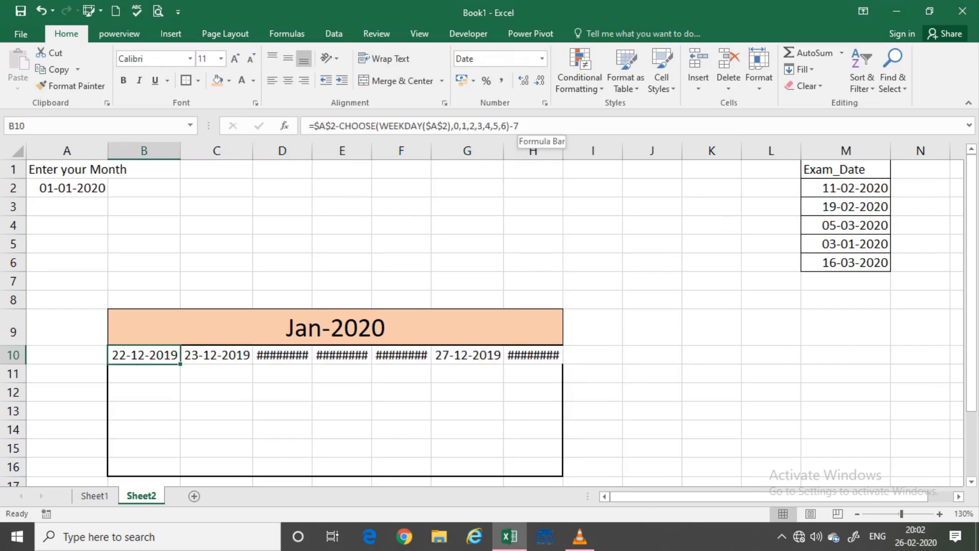
drag(144, 355, 533, 355)
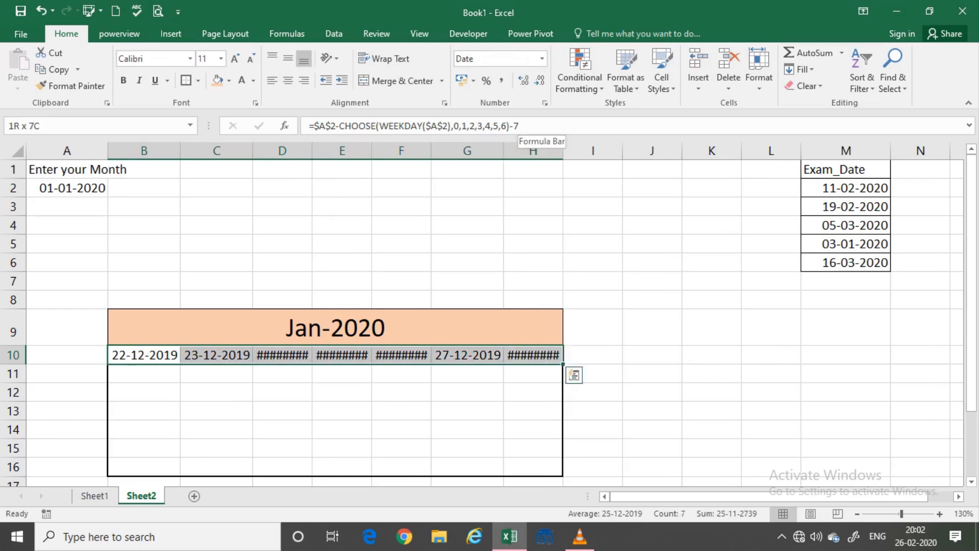
key(ctrl+1)
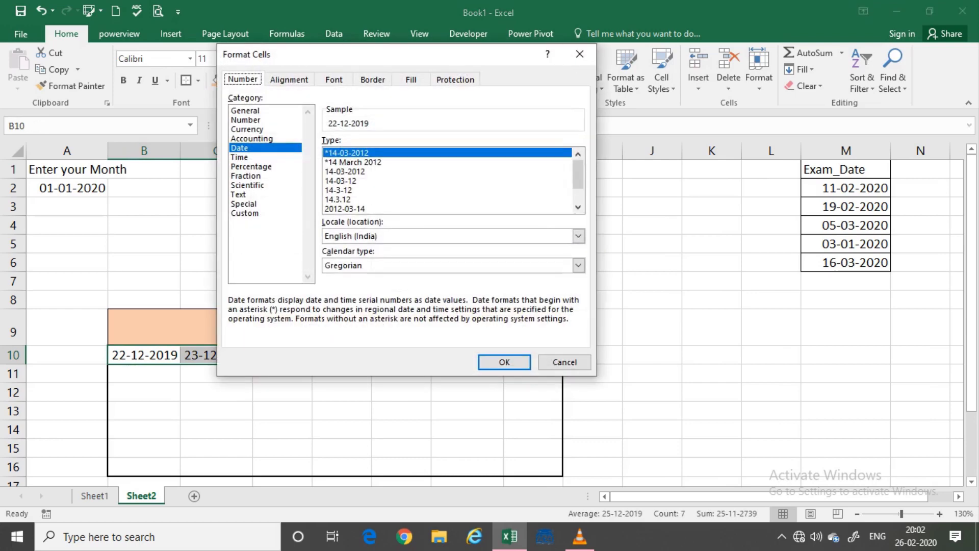
Apply the custom format ddd to row 10 so it reads Sun–Sat, then view Sheet1's calendar
click(245, 213)
key(Tab)
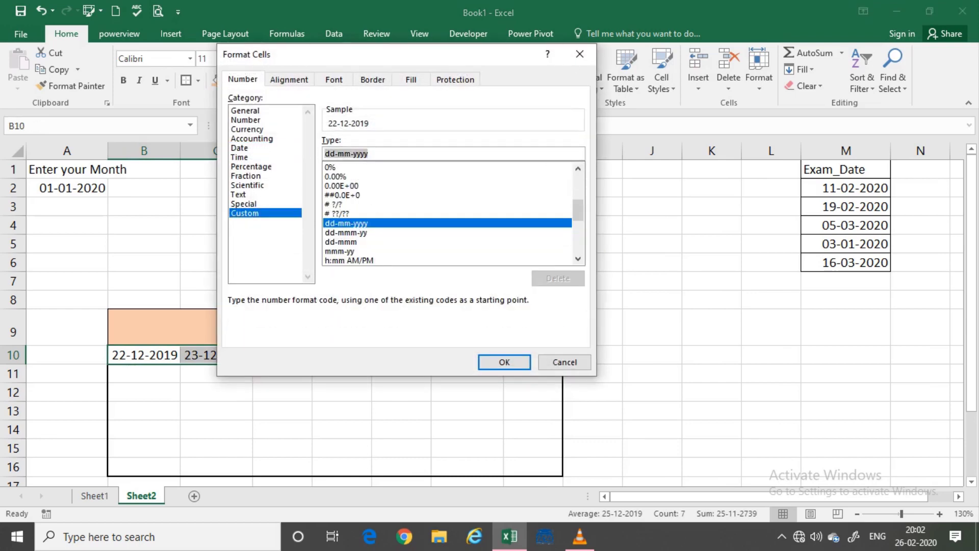
text(mmm)
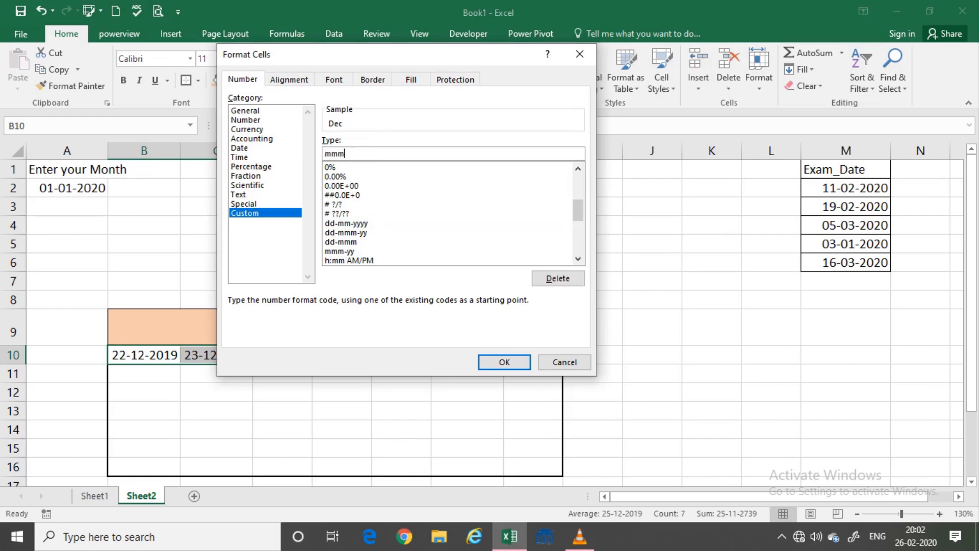
key(BackSpace)
key(BackSpace)
key(BackSpace)
text(ddd)
key(Return)
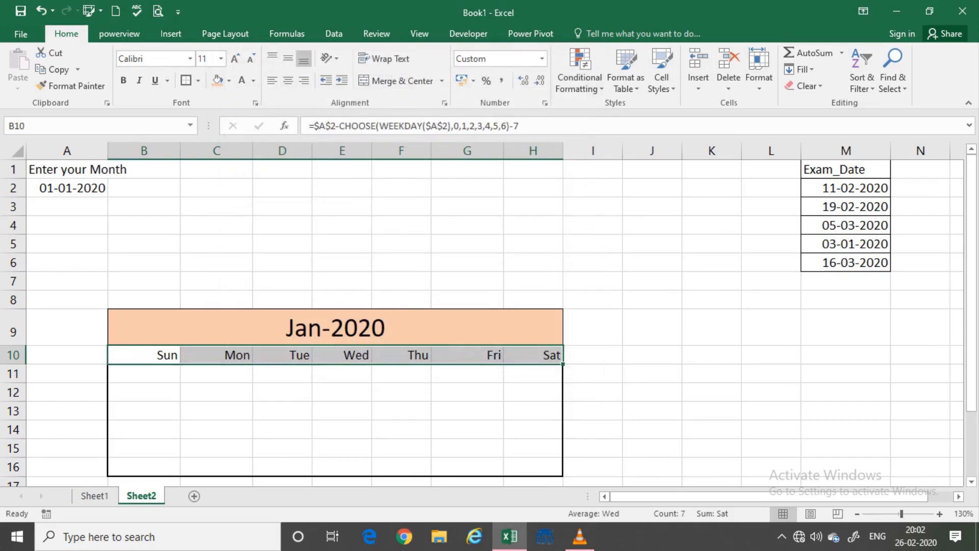
key(ctrl+Page_Up)
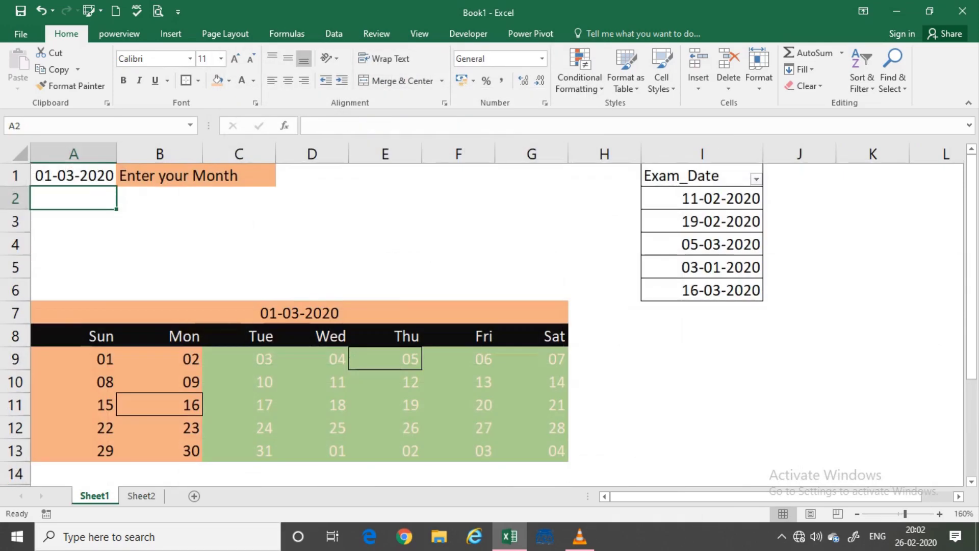
Back on Sheet2, format the weekday row B10:H10 with black fill, white font and centred text
key(ctrl+Page_Down)
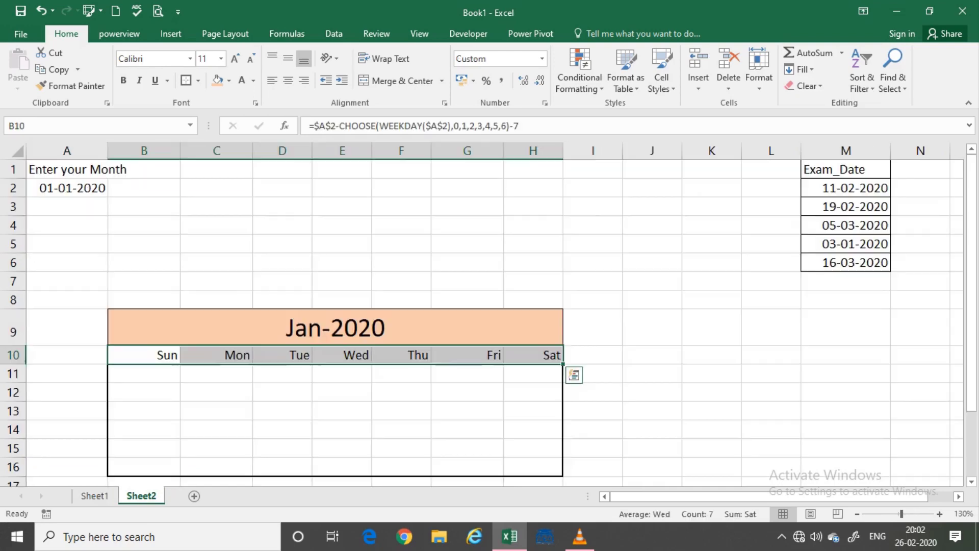
click(229, 80)
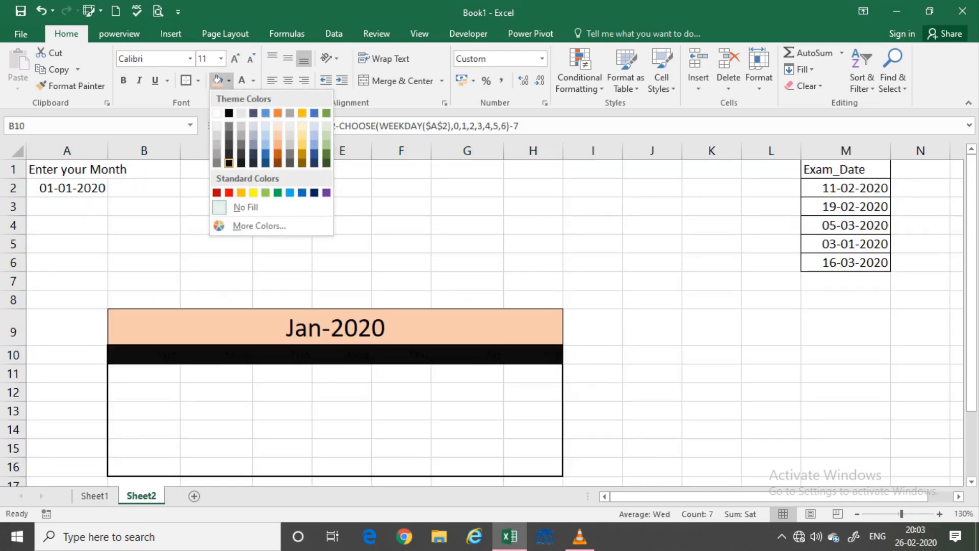
click(229, 163)
click(242, 80)
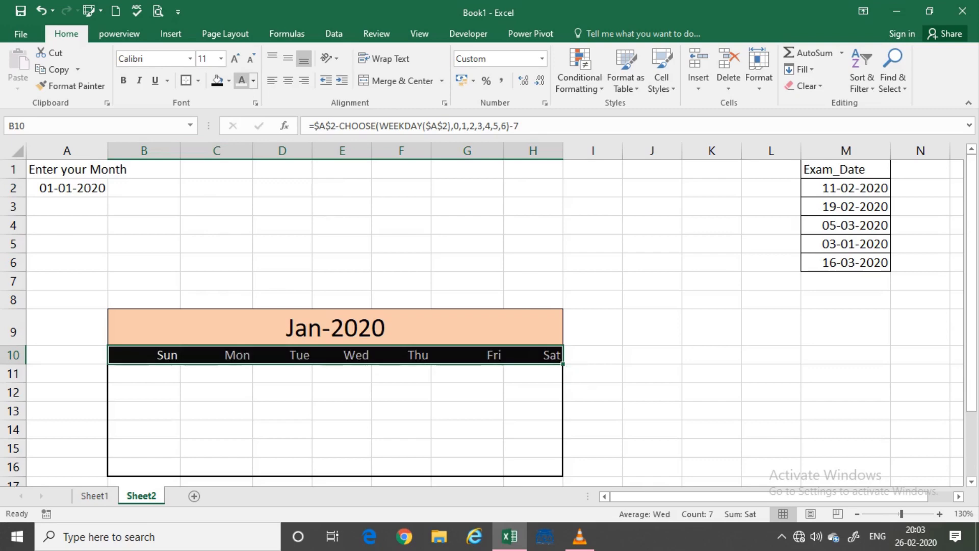
click(288, 80)
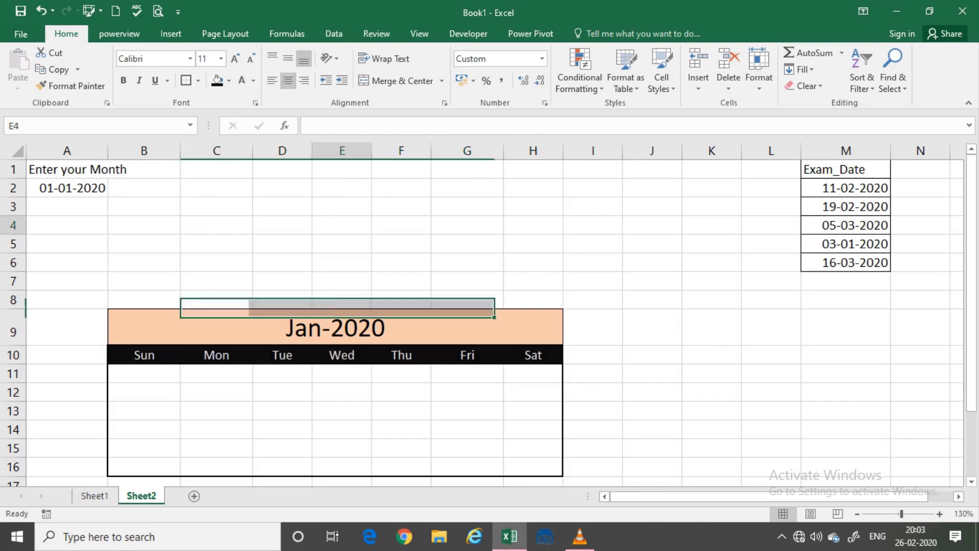
click(342, 225)
Enter the formula =B10+7 in cell B11
click(143, 392)
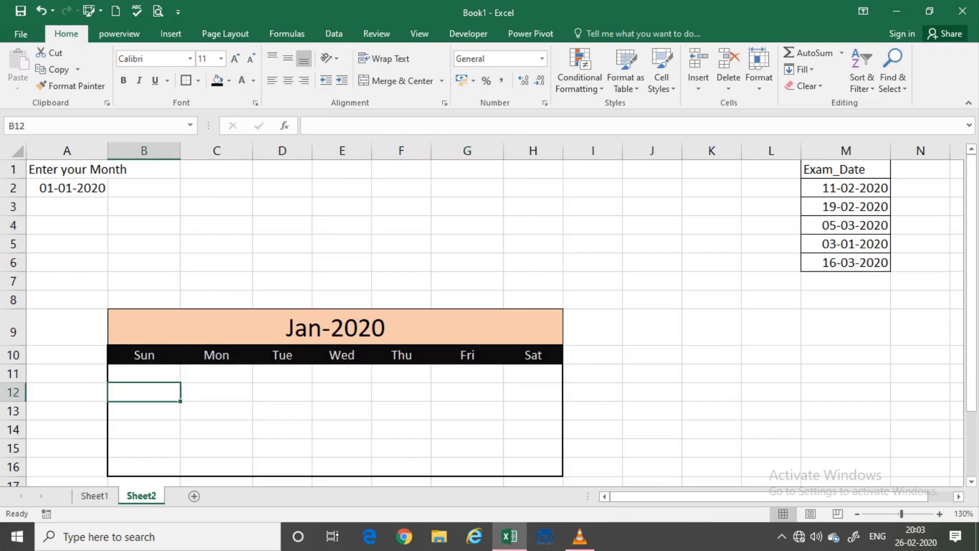
key(Up)
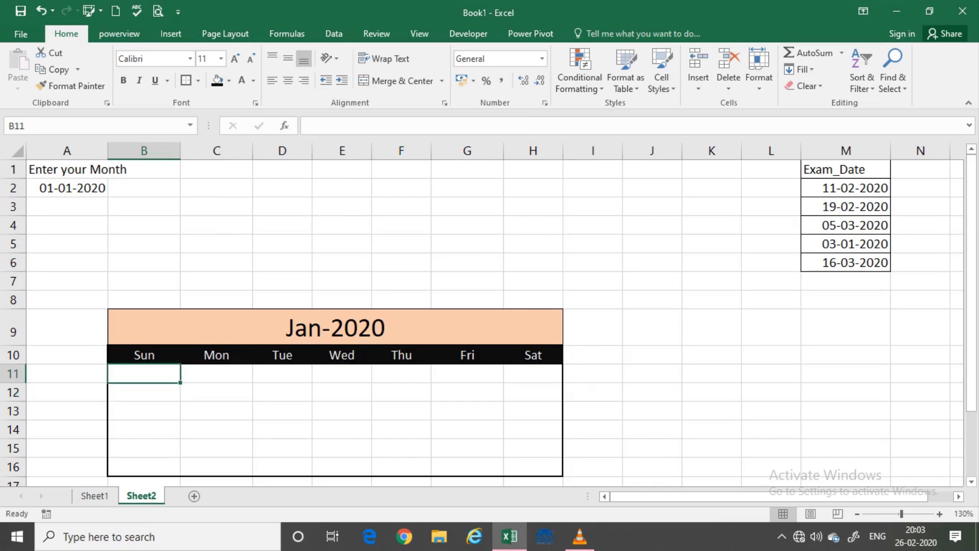
text(=)
key(Up)
text(+)
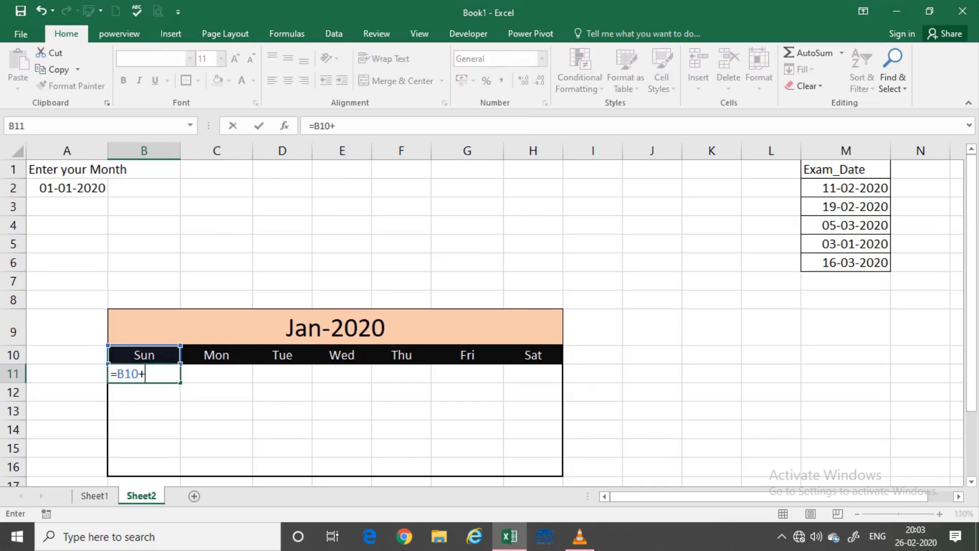
text(7)
key(Return)
Copy B11's formula across B11:H11 with Ctrl+R, then down through B11:H16 with Ctrl+D
key(Up)
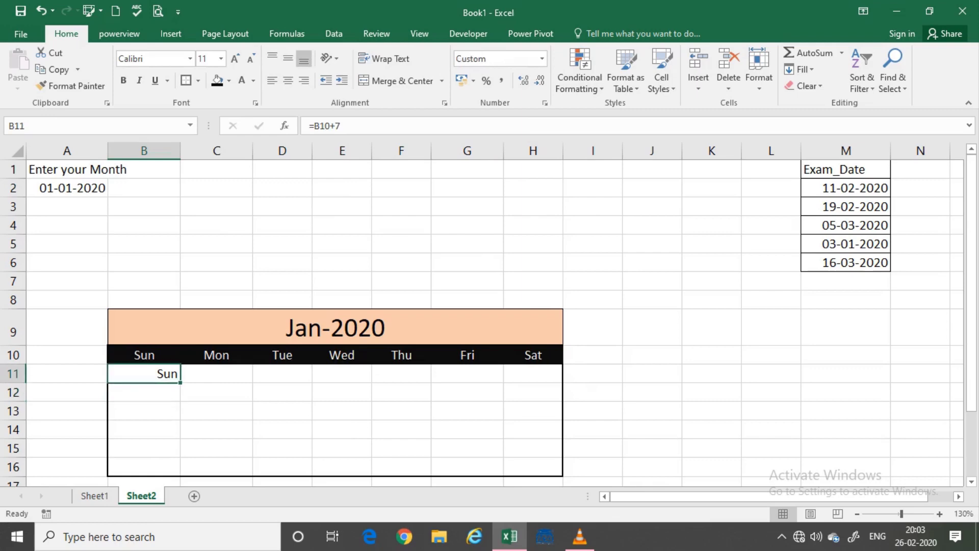
drag(144, 374, 533, 373)
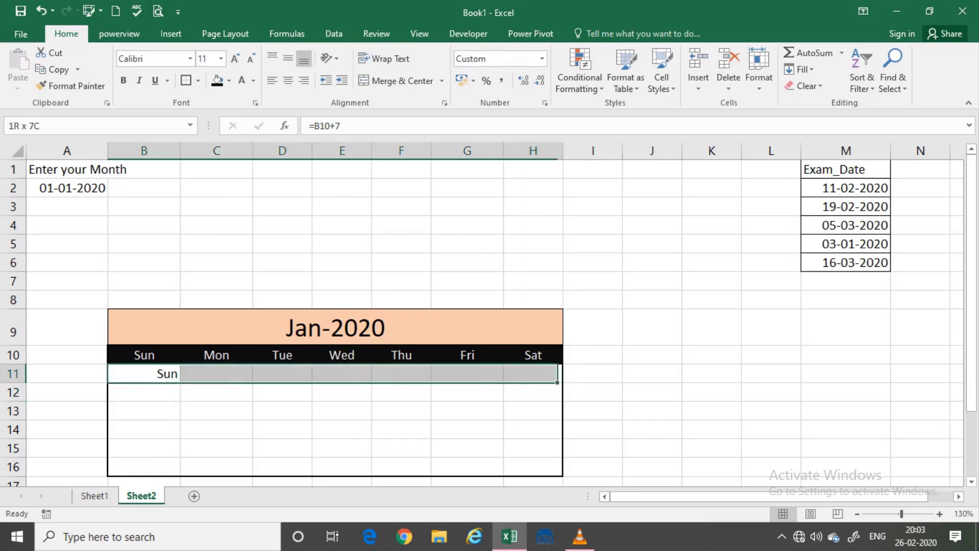
key(ctrl+r)
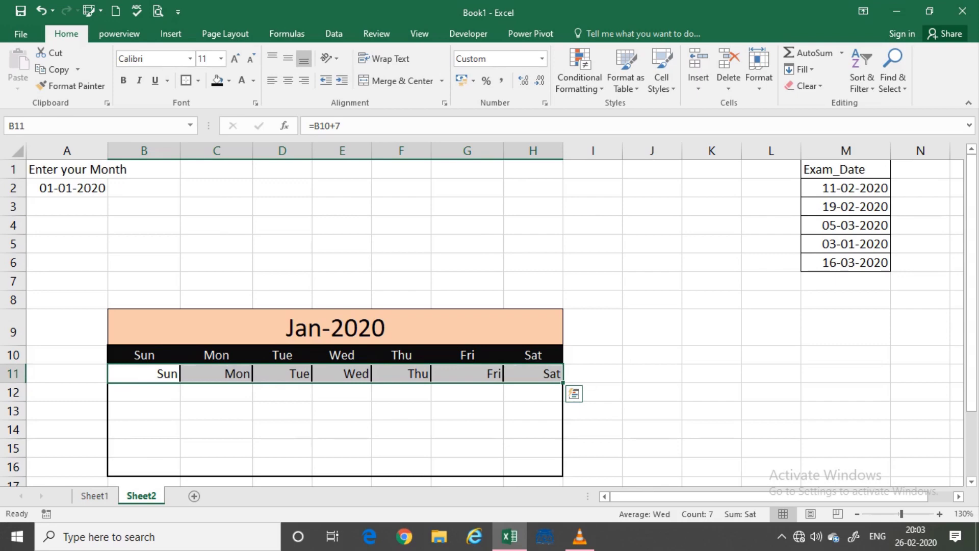
click(144, 392)
mouse_move(143, 373)
mouse_down()
mouse_move(281, 374)
mouse_move(561, 474)
mouse_up()
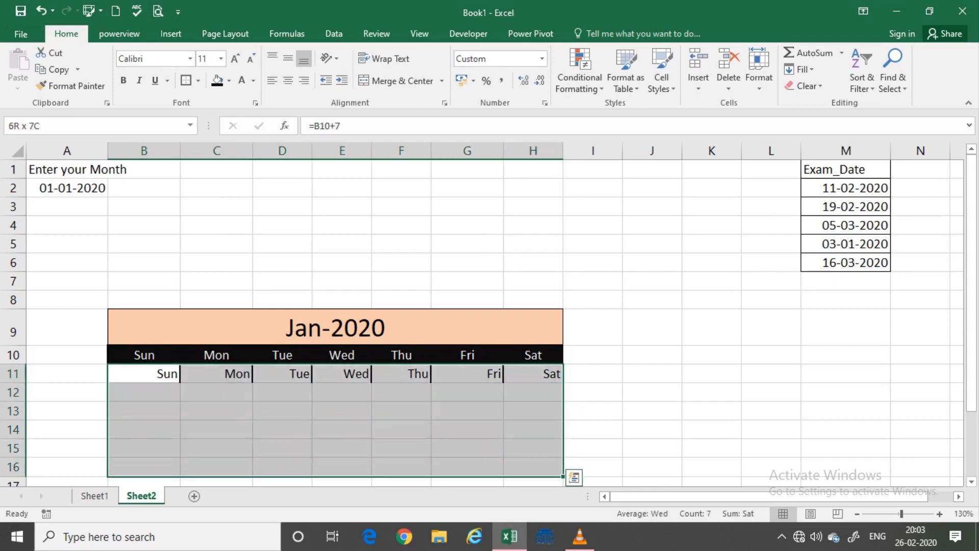
key(ctrl+d)
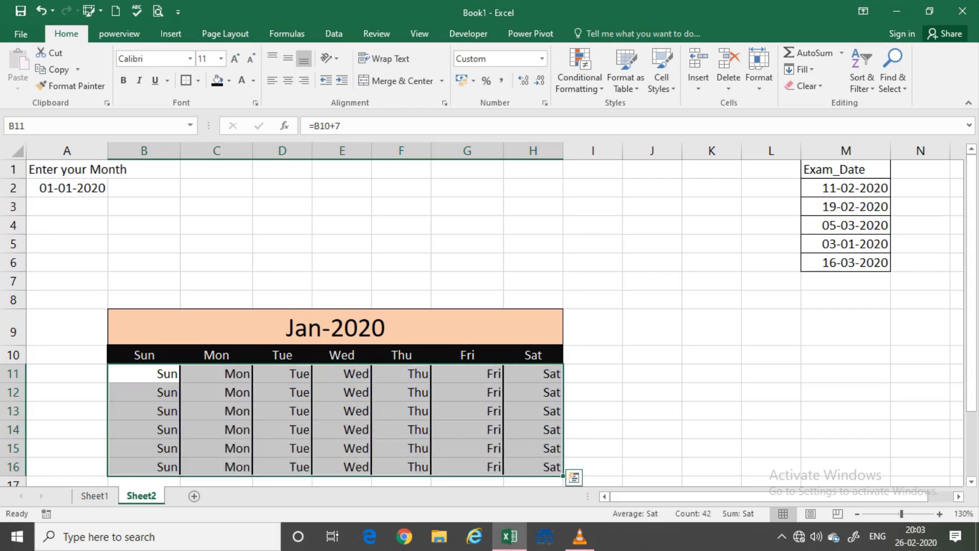
Change the grid's custom format from ddd to dd to show two-digit day numbers
key(ctrl+1)
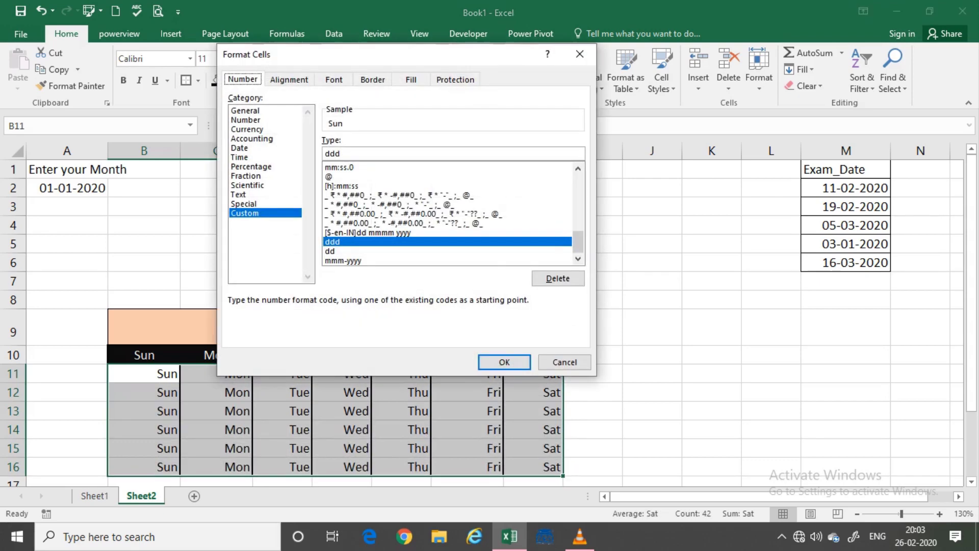
key(Tab)
key(Tab)
text(d)
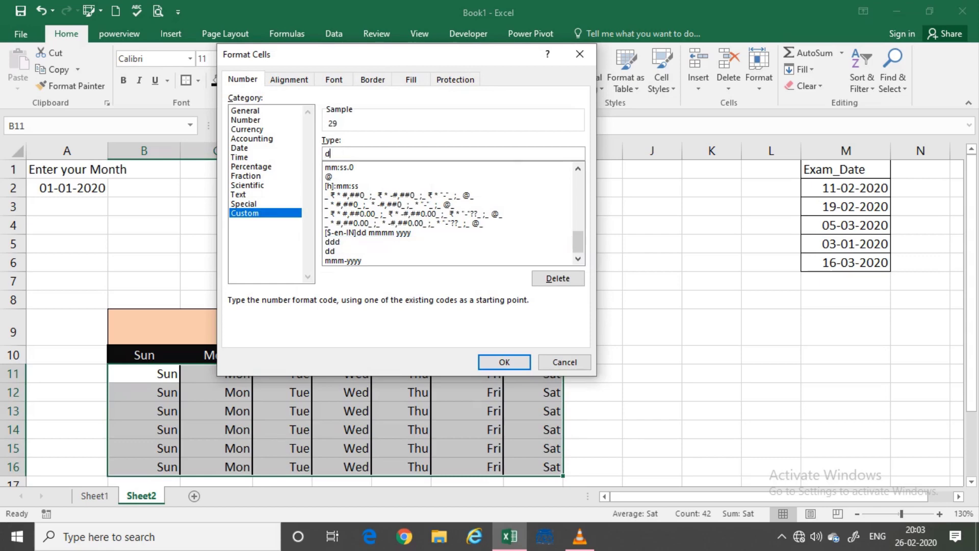
text(d)
key(Return)
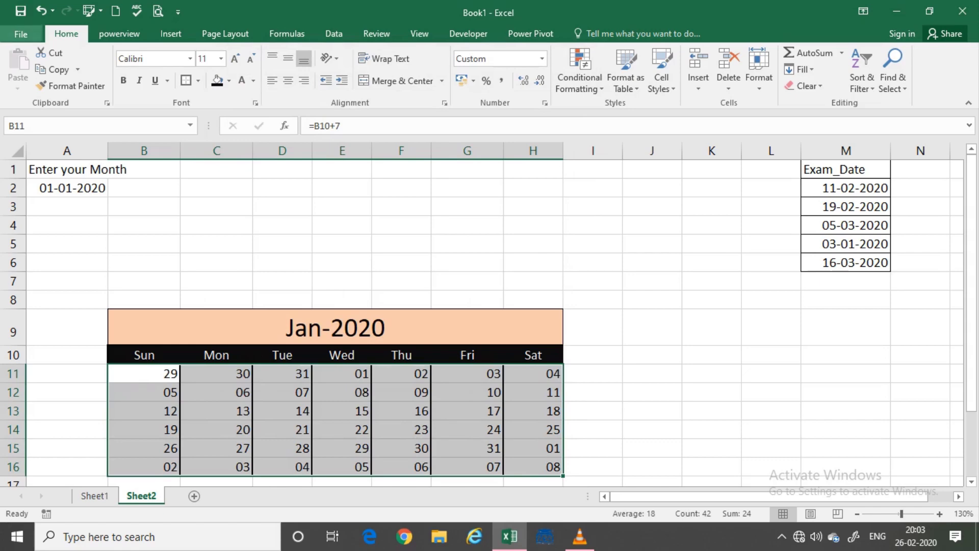
Remove the grid's borders and fill B11:H16 with Orange Accent 2, Lighter 40%
click(198, 80)
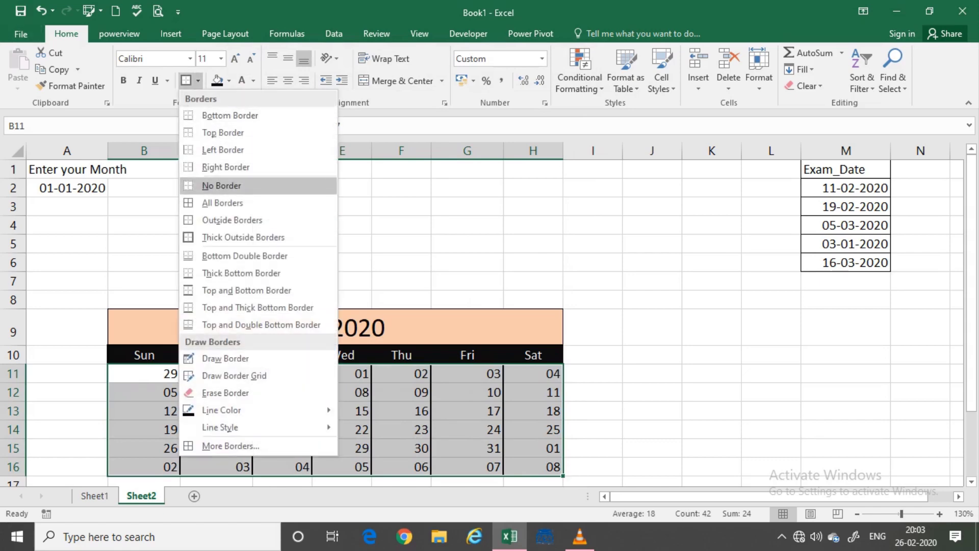
click(222, 186)
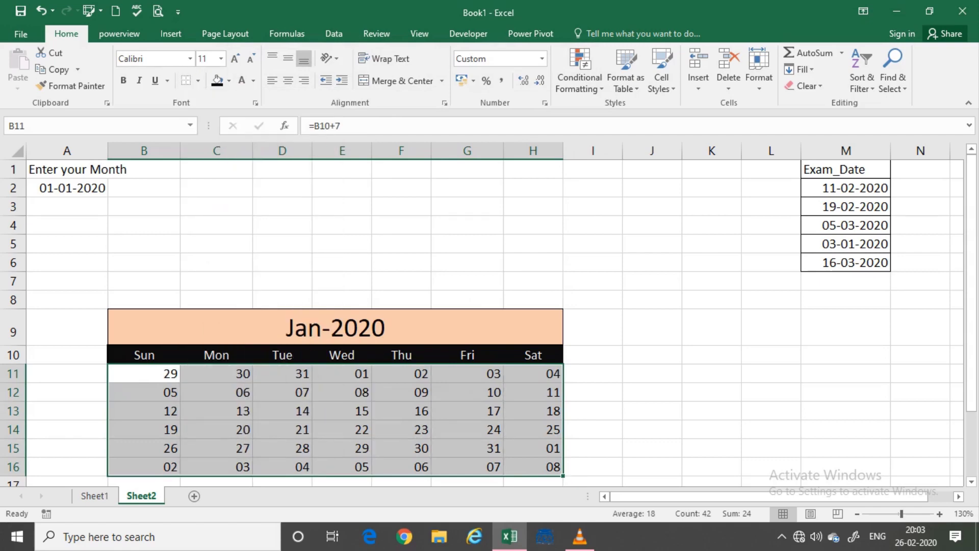
click(229, 80)
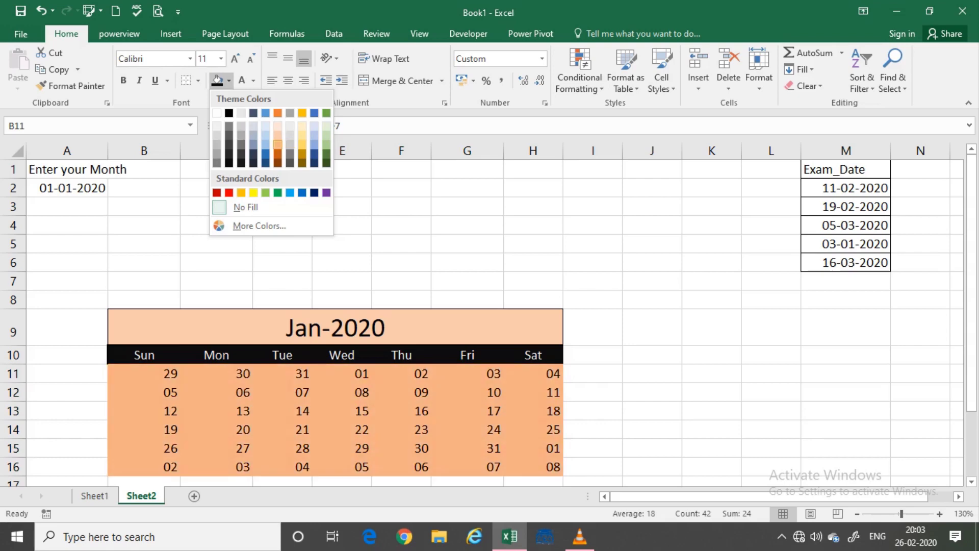
click(278, 145)
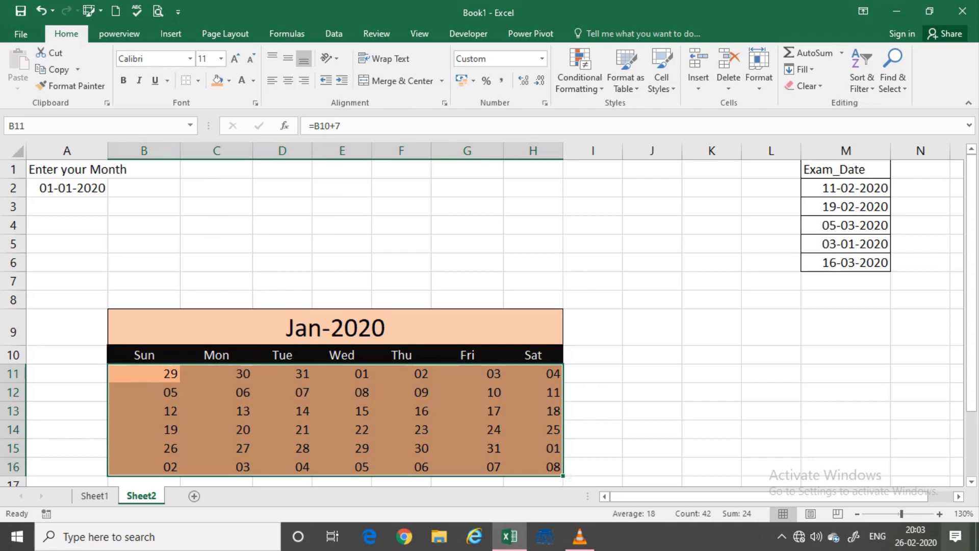
Check the system calendar, then reselect B11:H16 and review its number format without changes
click(915, 535)
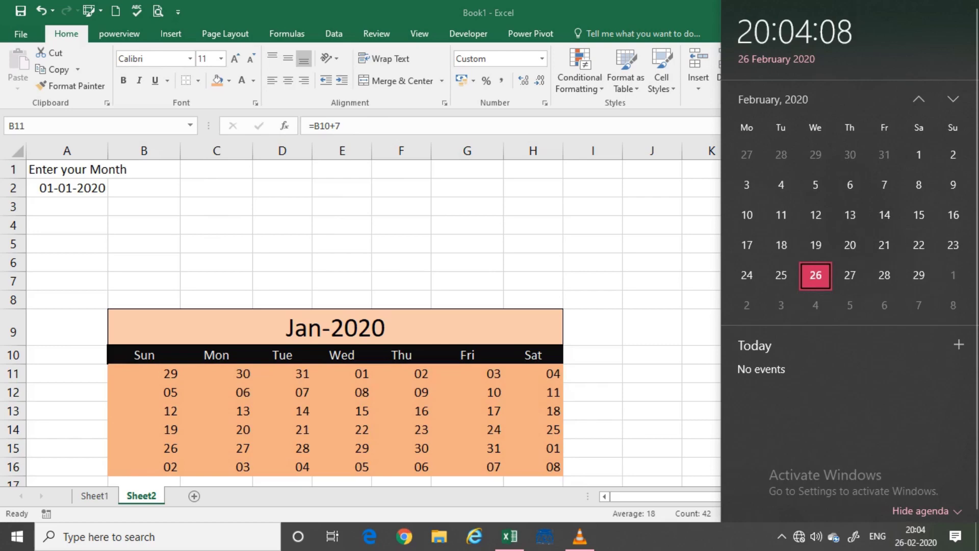
key(Escape)
drag(144, 374, 535, 467)
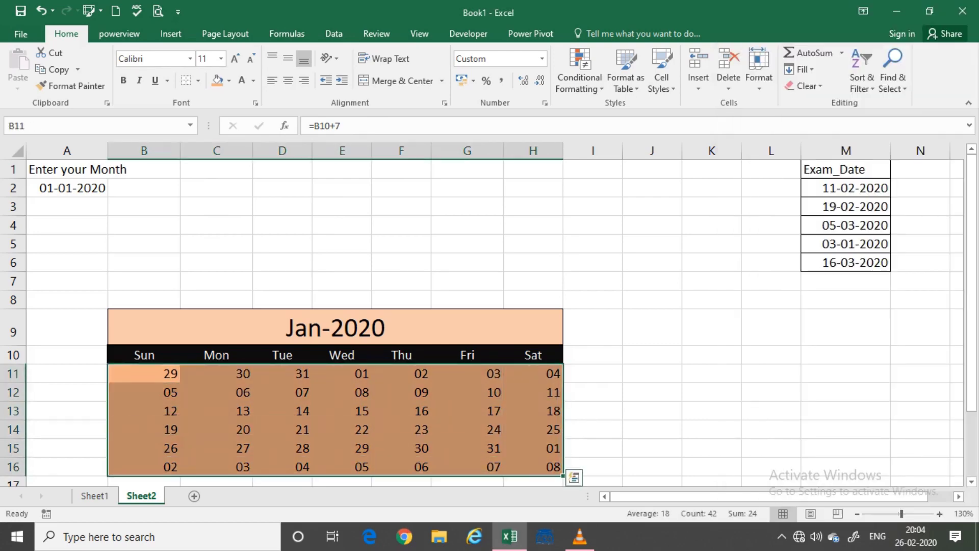
key(ctrl+1)
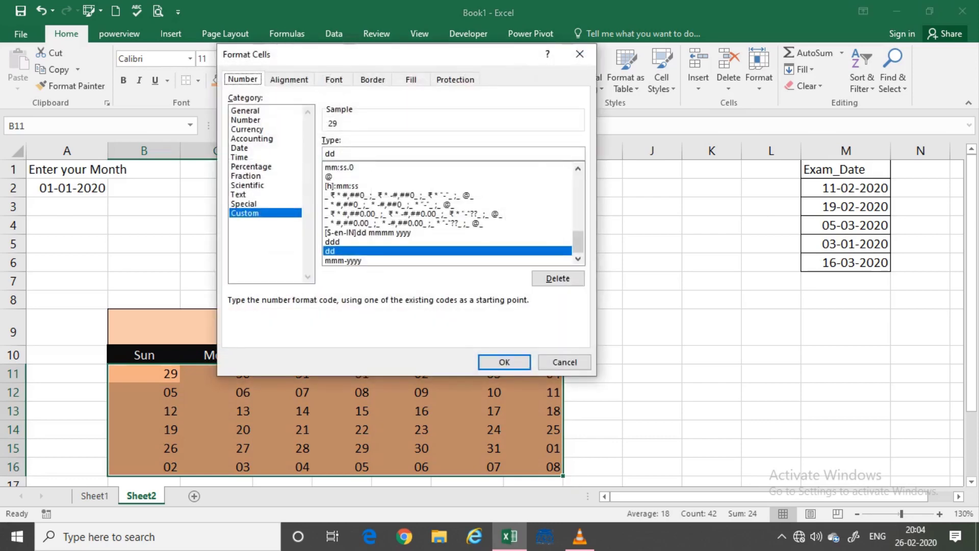
key(Return)
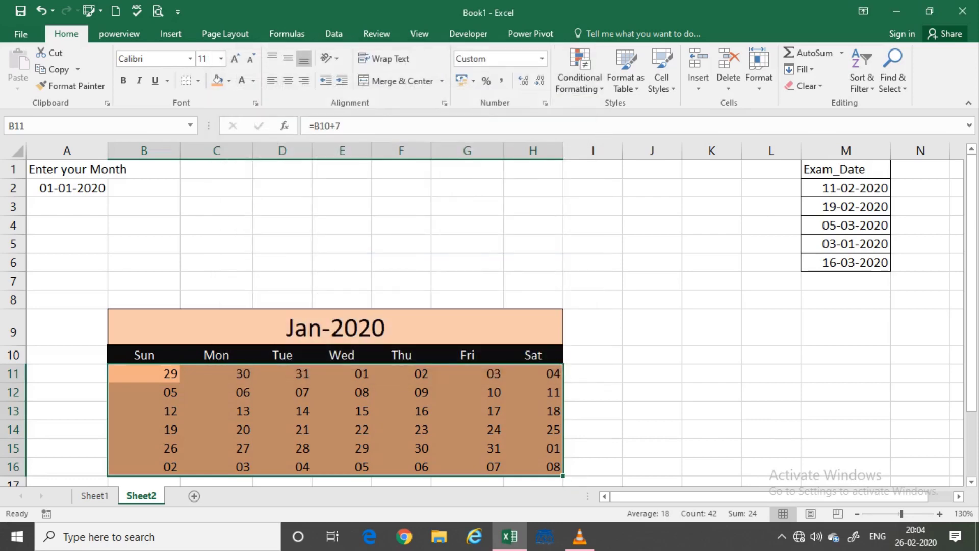
key(alt)
Start a new formula rule =MONTH(B11)<>MONTH($A$2) for the calendar grid
key(h)
key(l)
key(r)
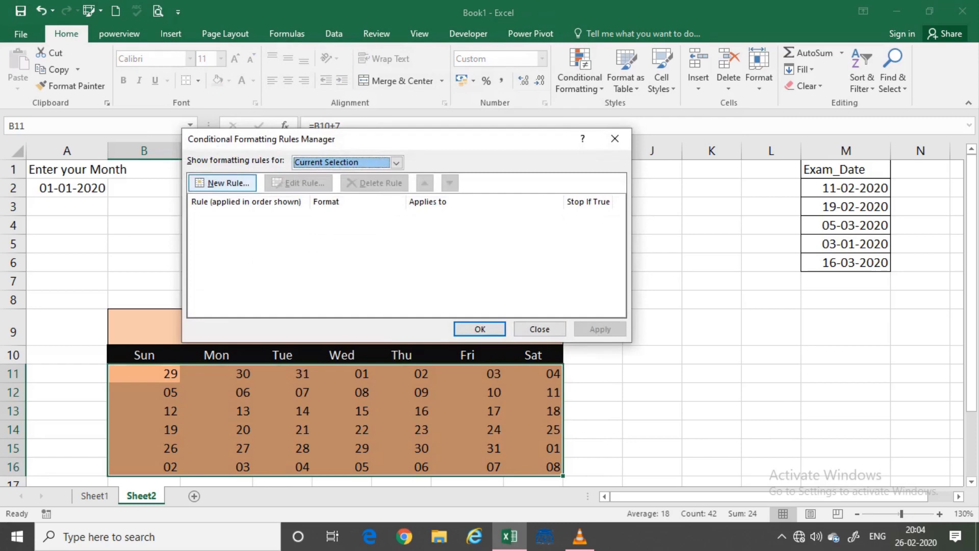
key(alt+n)
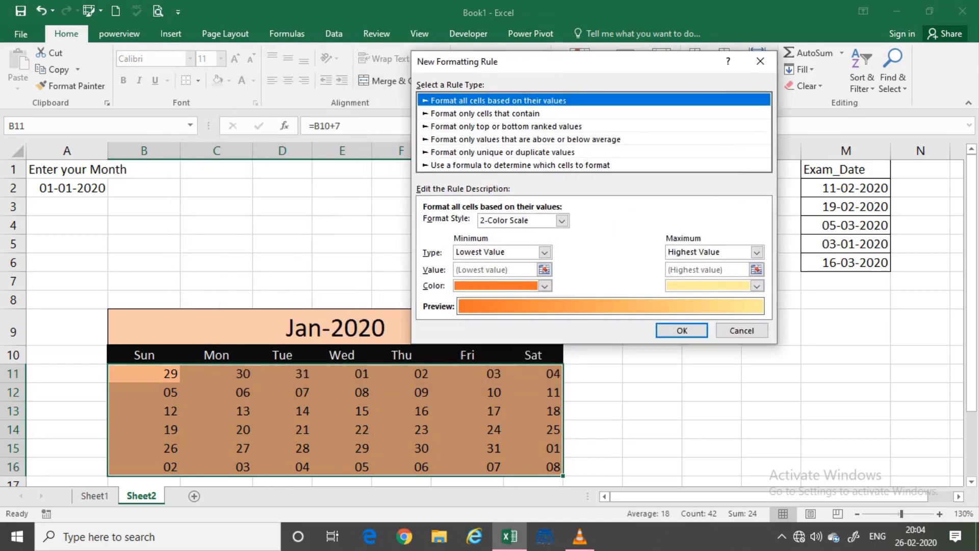
click(521, 165)
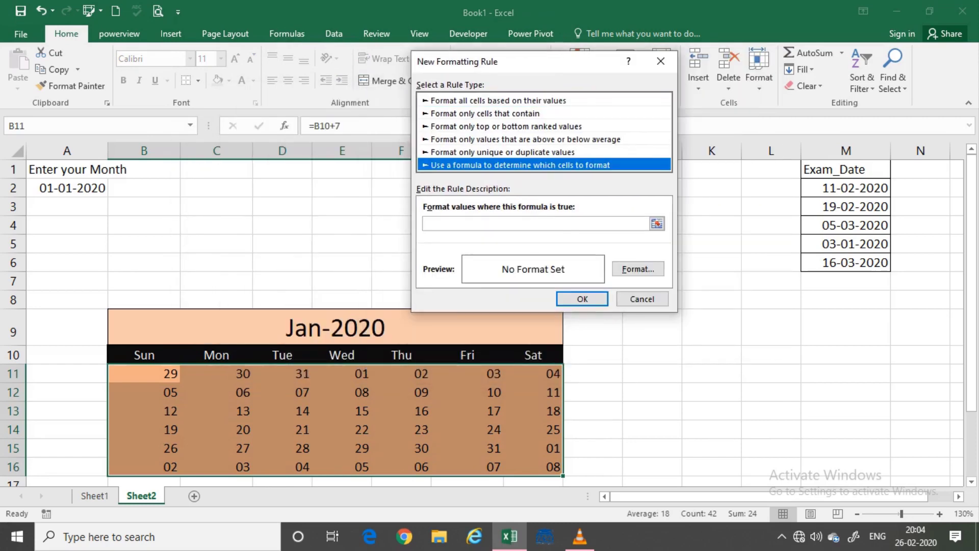
click(536, 223)
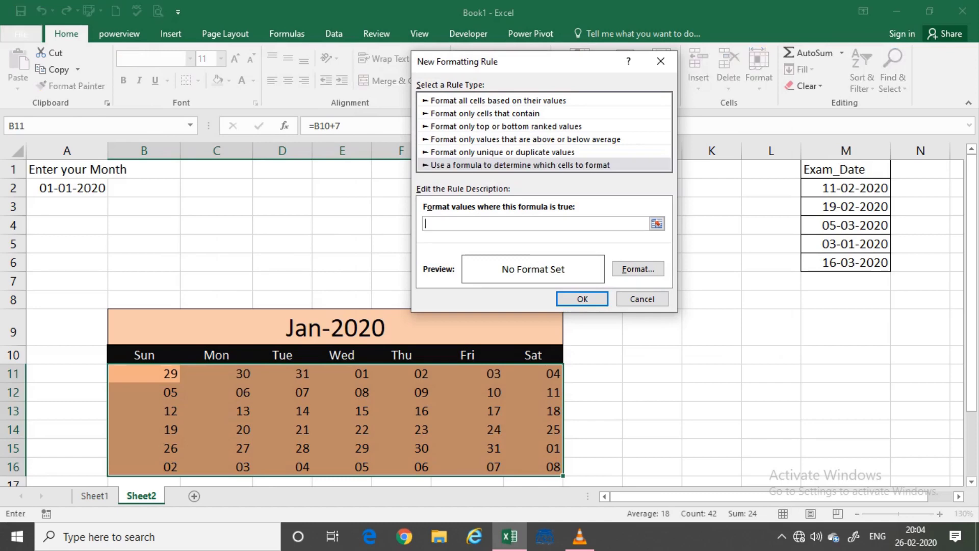
text(=m)
text(onth()
click(144, 373)
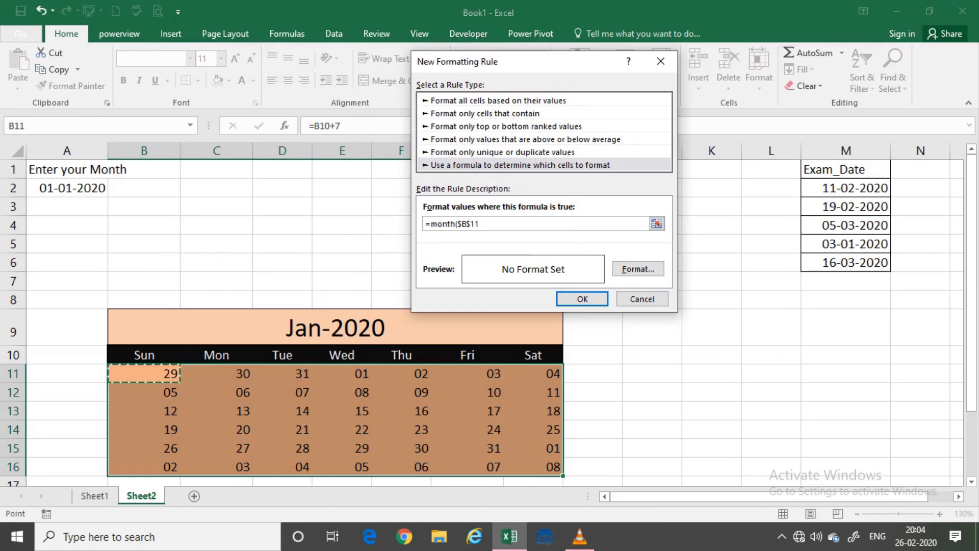
key(F4)
key(F4)
key(F4)
text()<>)
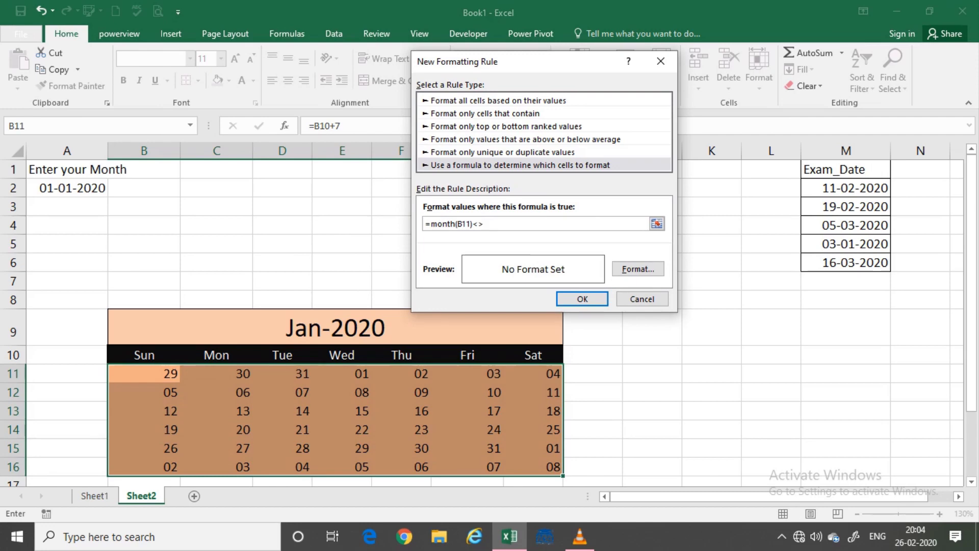
text(month()
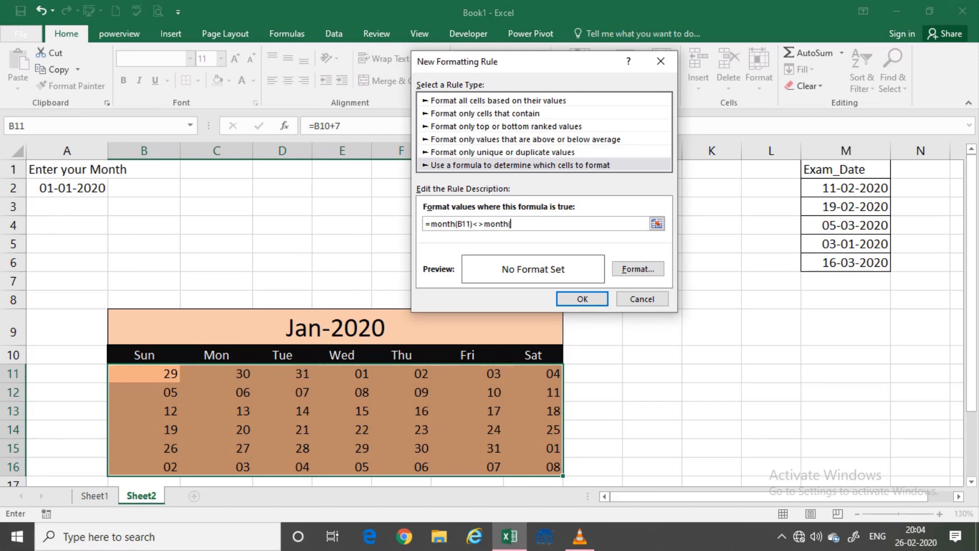
click(67, 188)
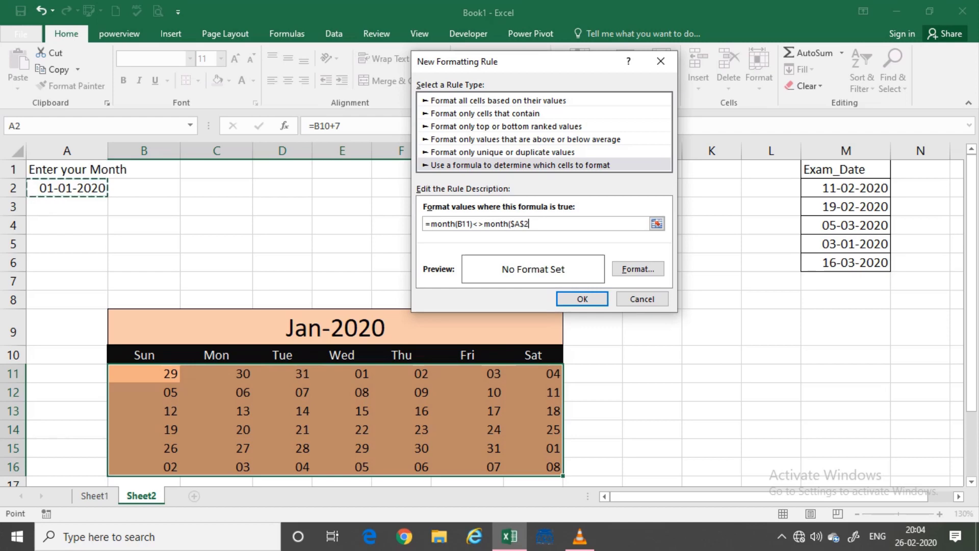
text())
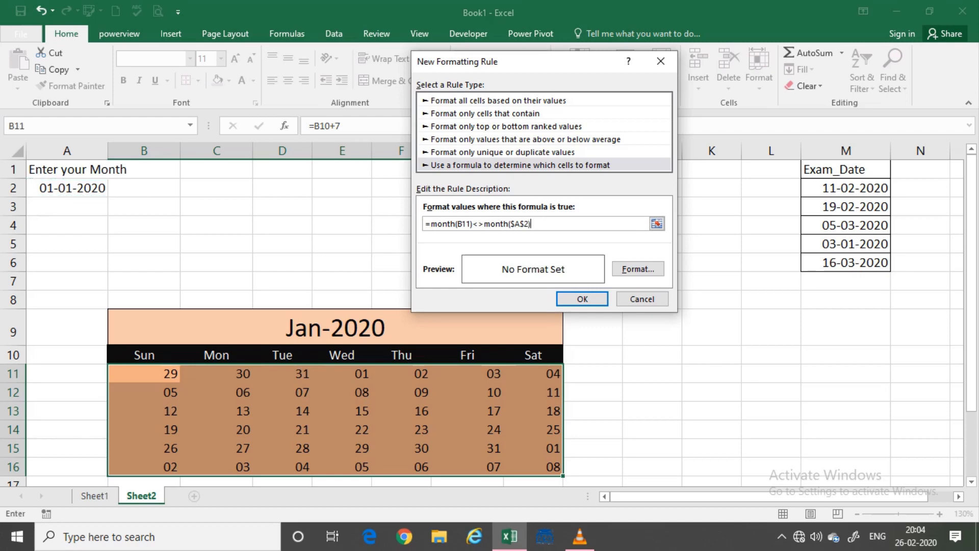
Format matching cells with a light grey fill and light orange font
click(638, 269)
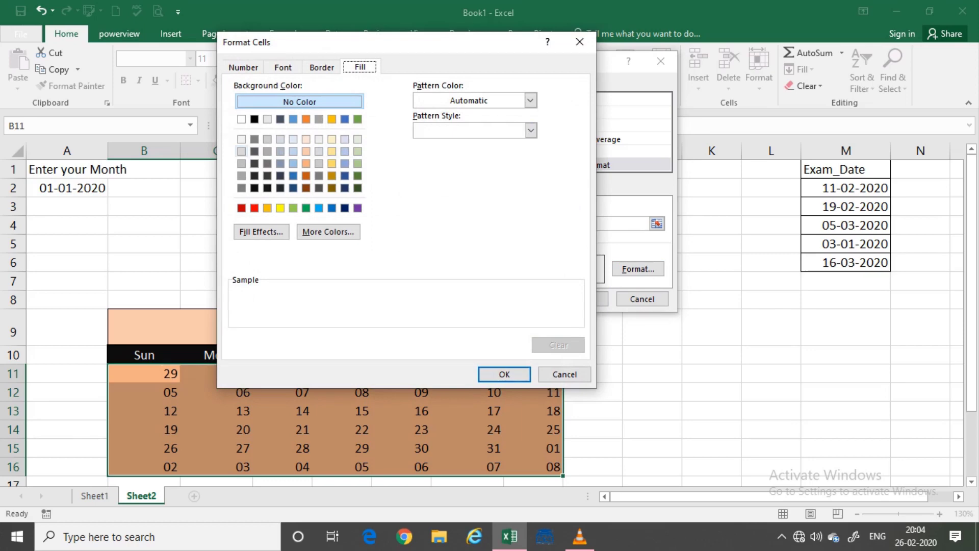
click(241, 151)
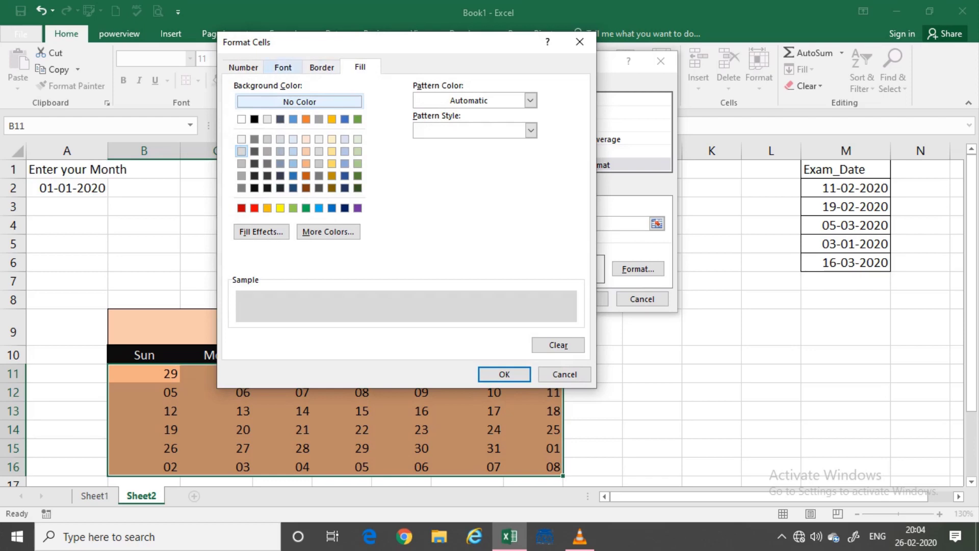
key(ctrl+shift+Tab)
click(503, 187)
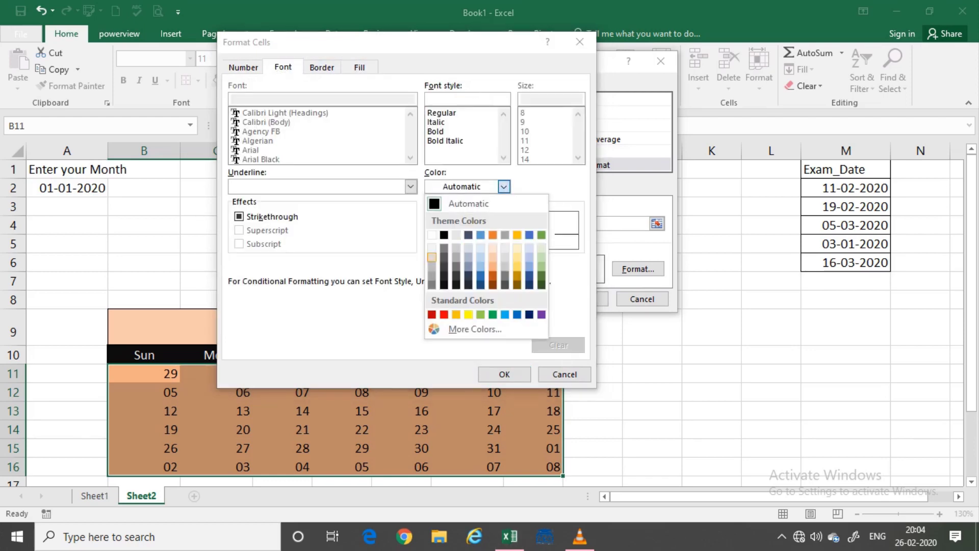
click(492, 247)
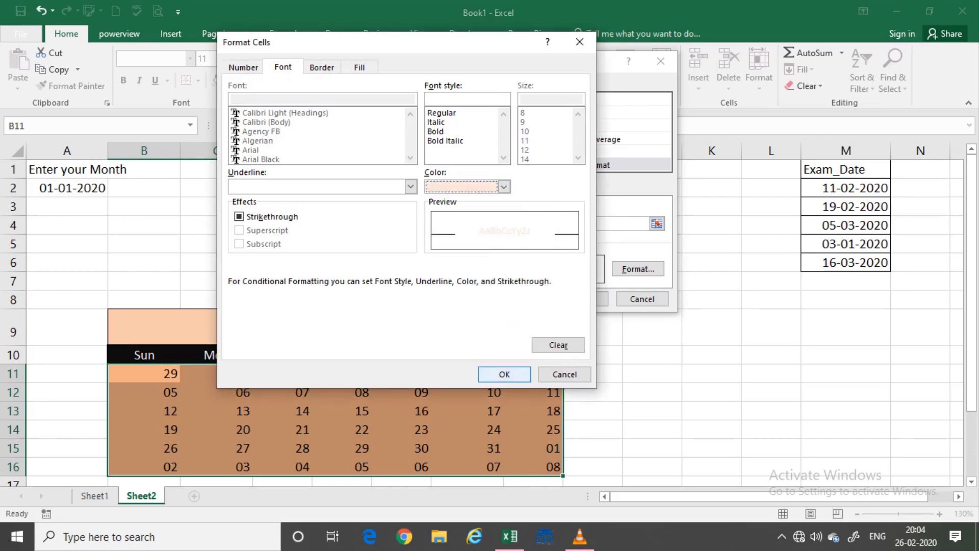
click(504, 374)
Apply the rule, close the Rules Manager, and inspect a calendar day and an exam date
click(582, 299)
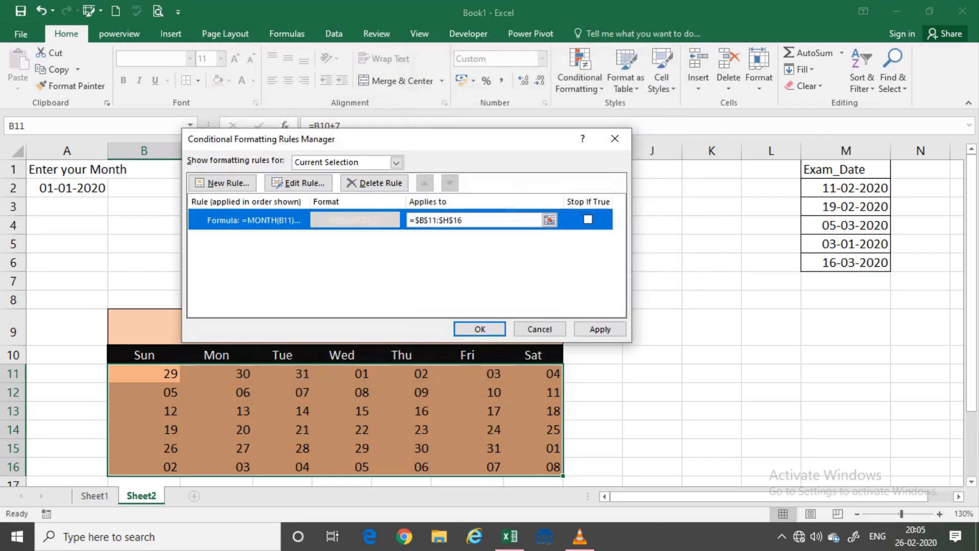
click(600, 329)
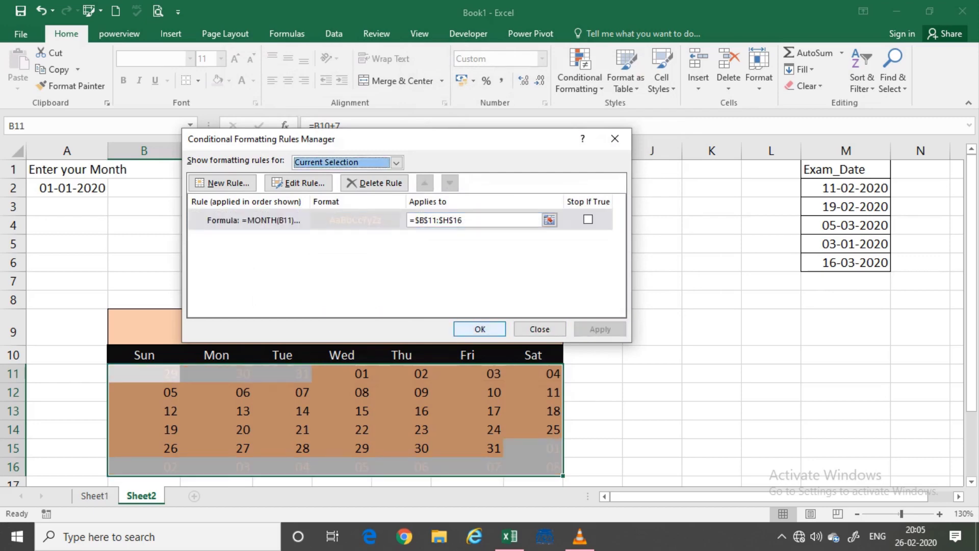
click(480, 329)
drag(592, 355, 593, 373)
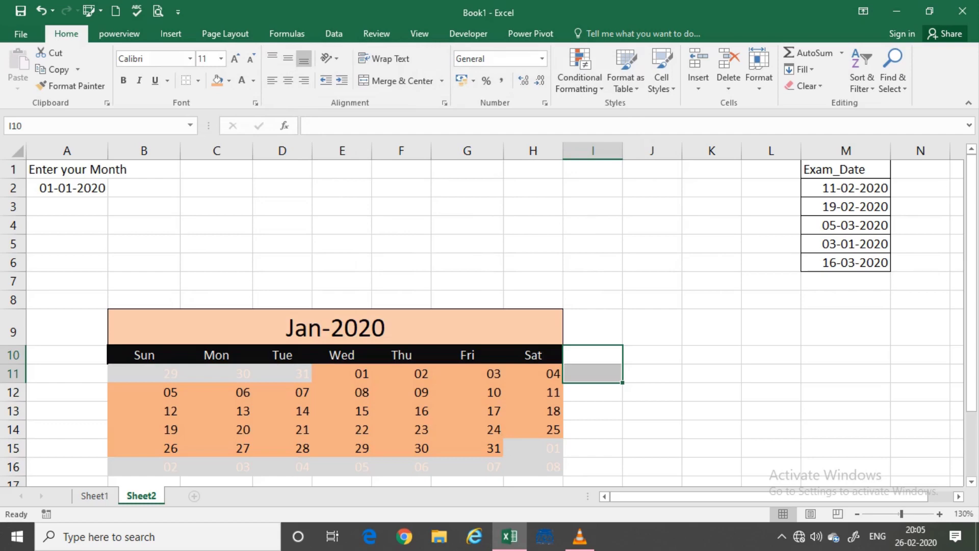
click(402, 411)
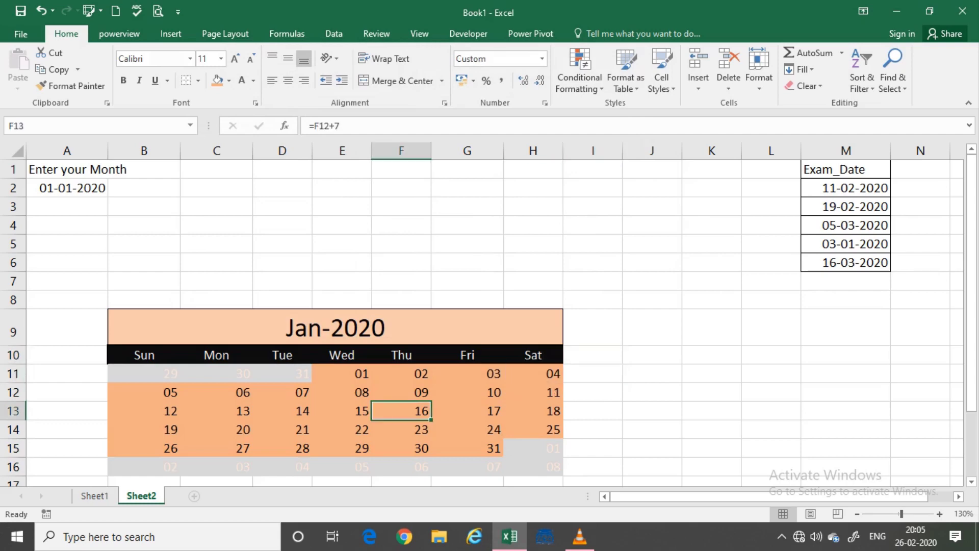
click(845, 206)
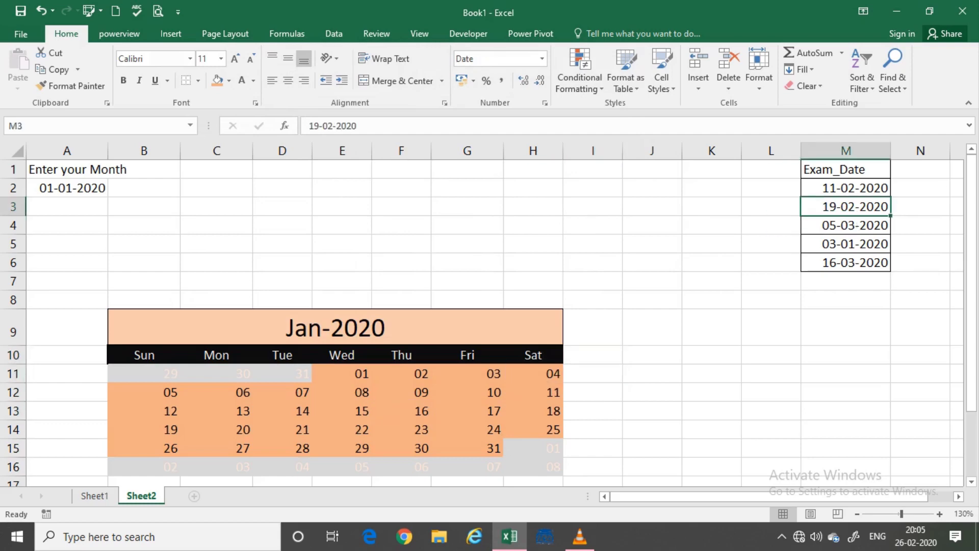
drag(845, 170, 845, 262)
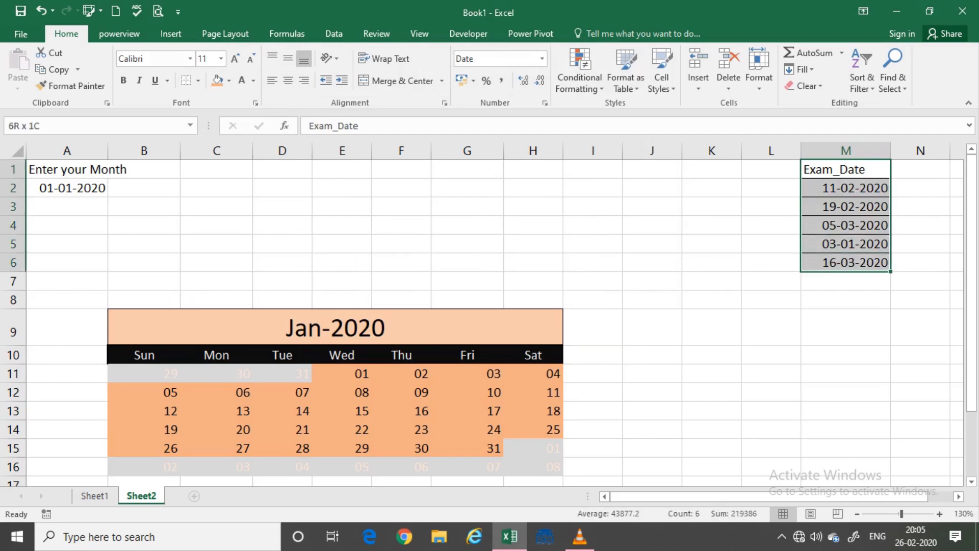
click(342, 447)
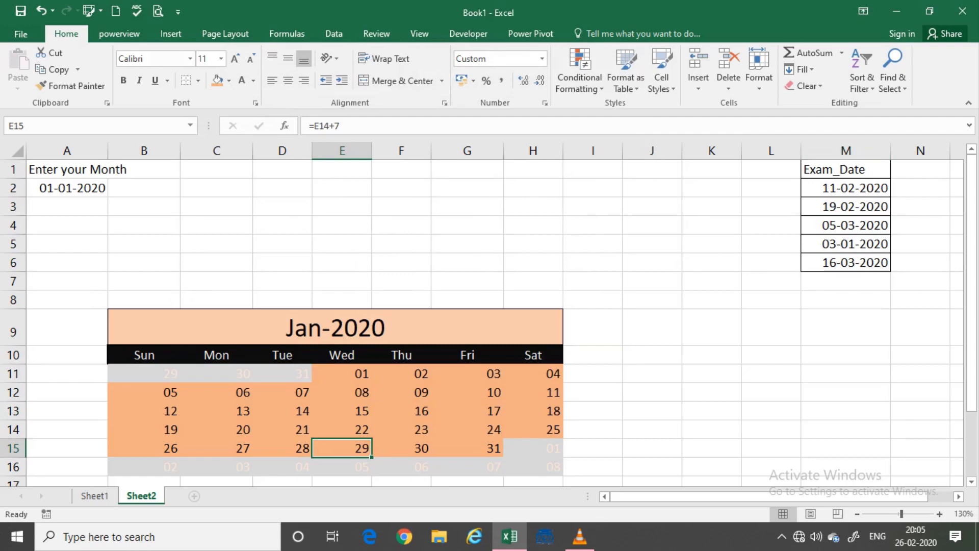
drag(846, 188, 845, 262)
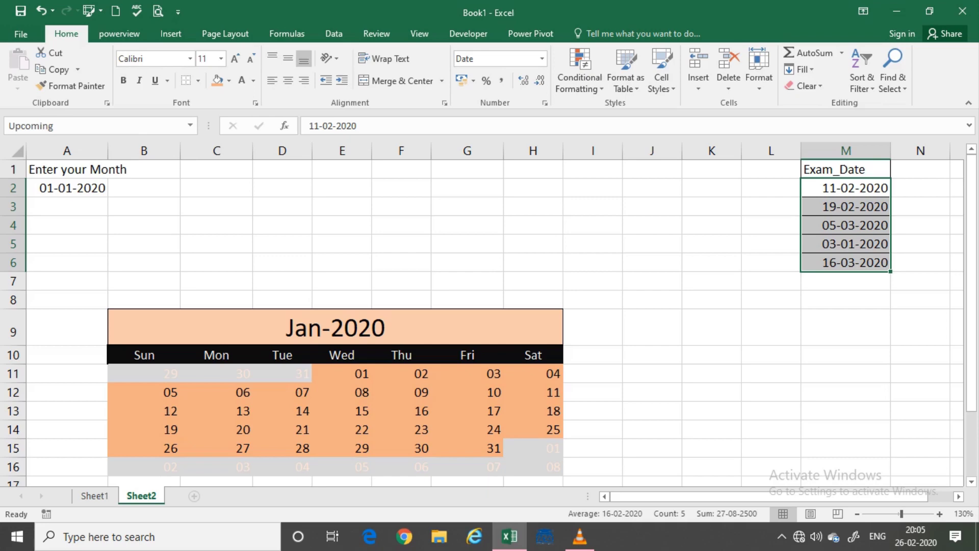
drag(144, 374, 535, 467)
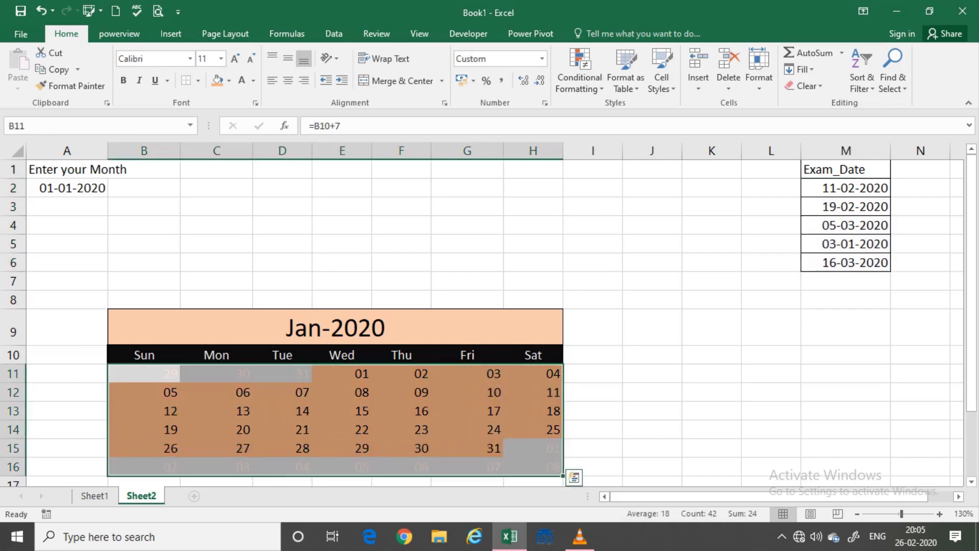
Start a new formula rule =COUNTIF(upcoming,B11) for the calendar grid
click(579, 76)
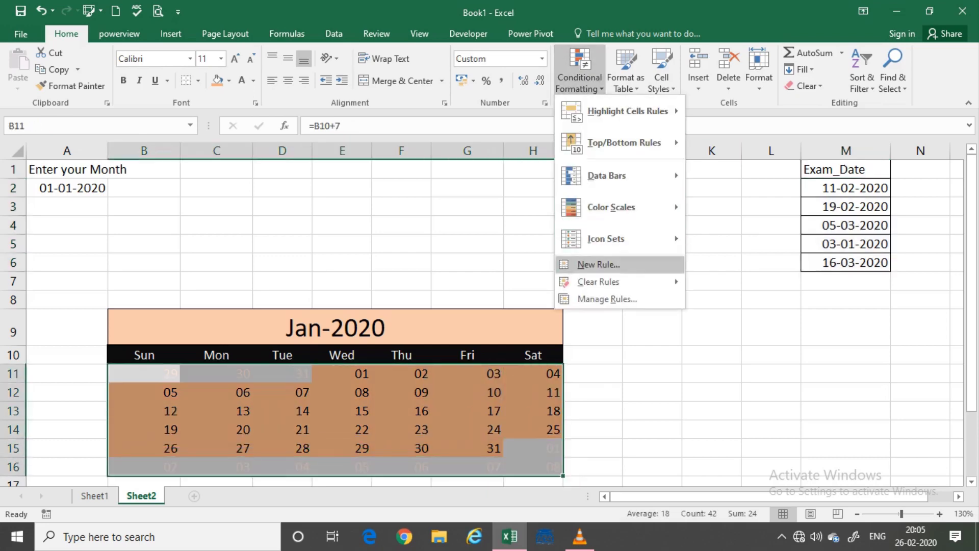
click(598, 264)
click(333, 202)
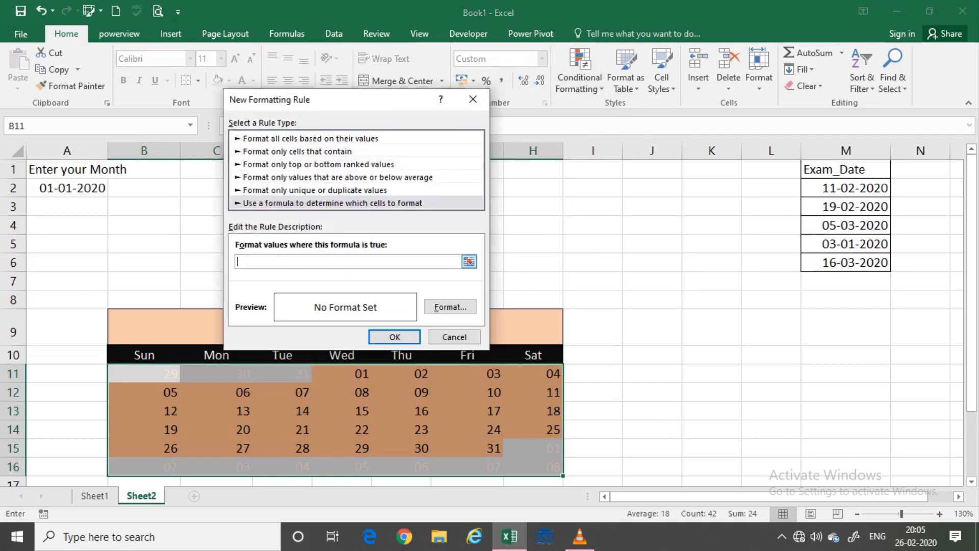
click(347, 261)
text(=co)
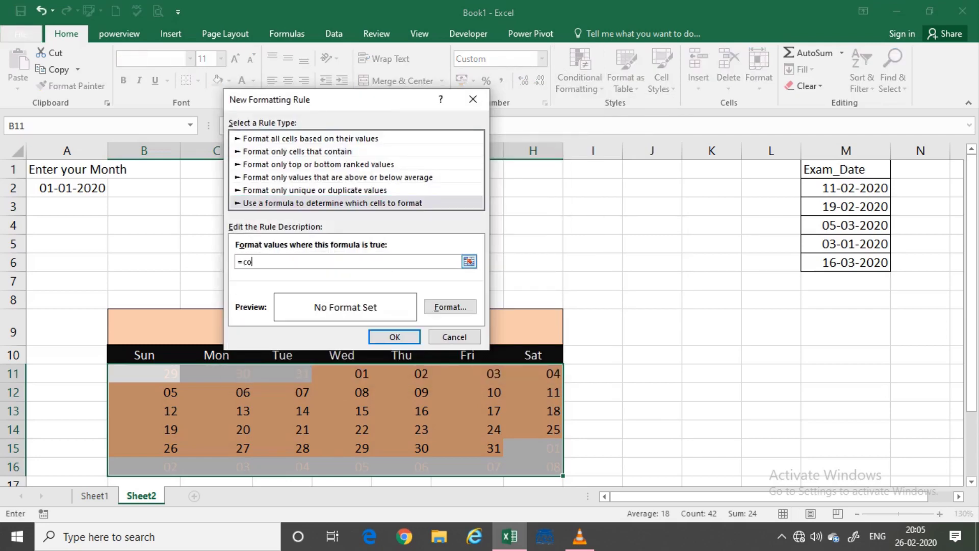
text(unt)
text(if()
text(upcom)
text(ing,)
click(143, 373)
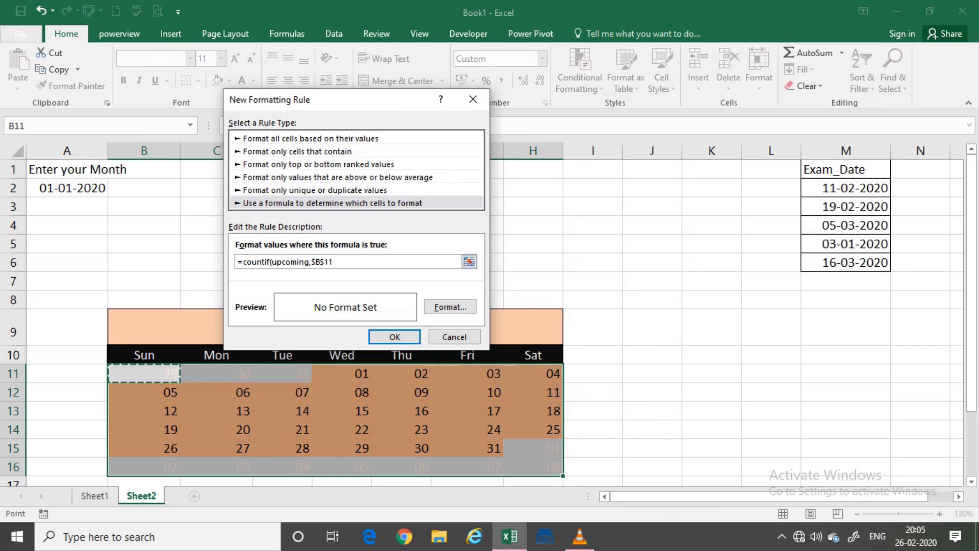
key(F4)
key(F4)
key(F4)
text())
Give matching exam days an outline border and confirm the rule
click(450, 307)
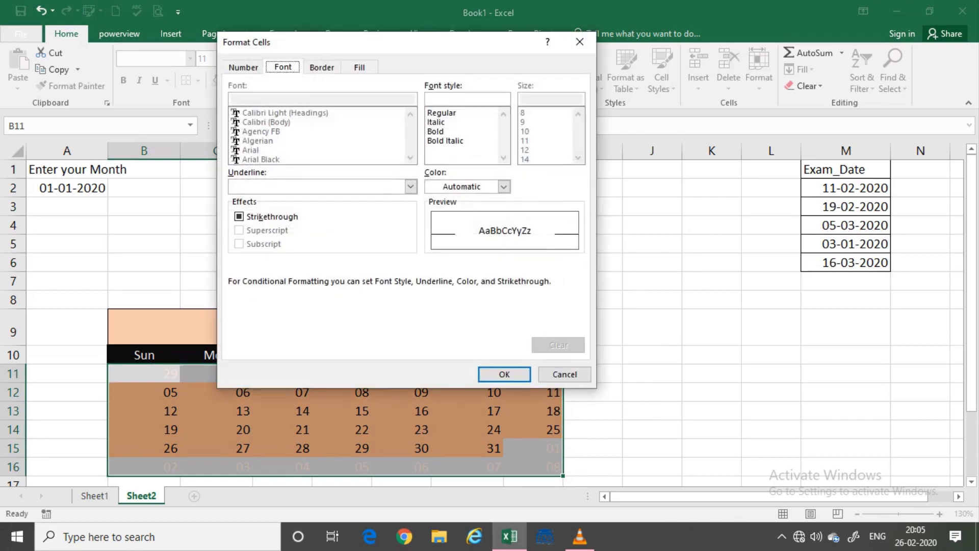
click(321, 67)
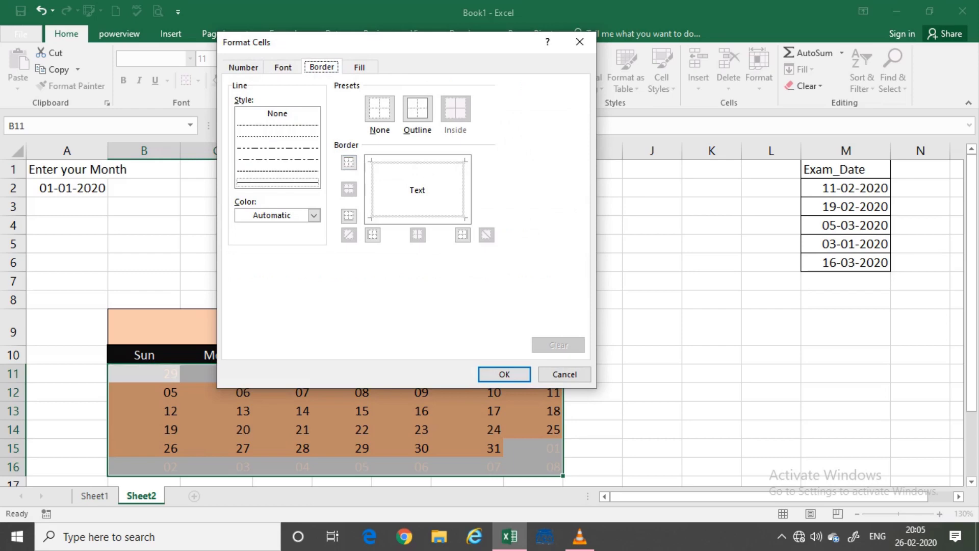
click(417, 108)
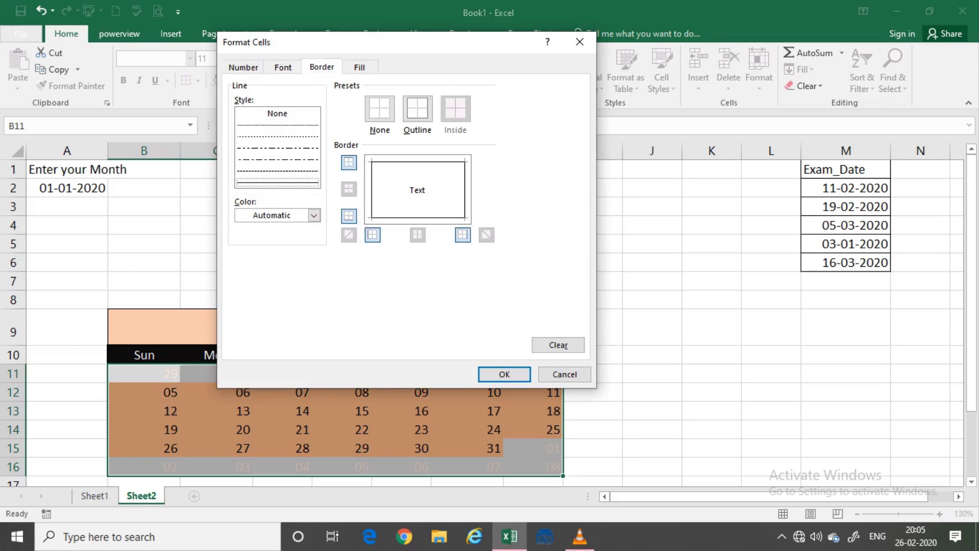
click(277, 184)
click(505, 374)
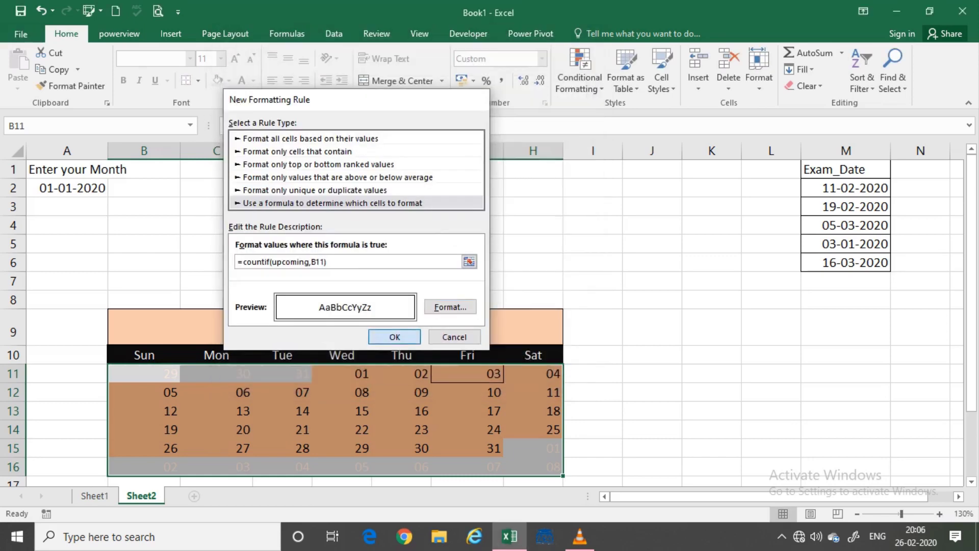
click(395, 337)
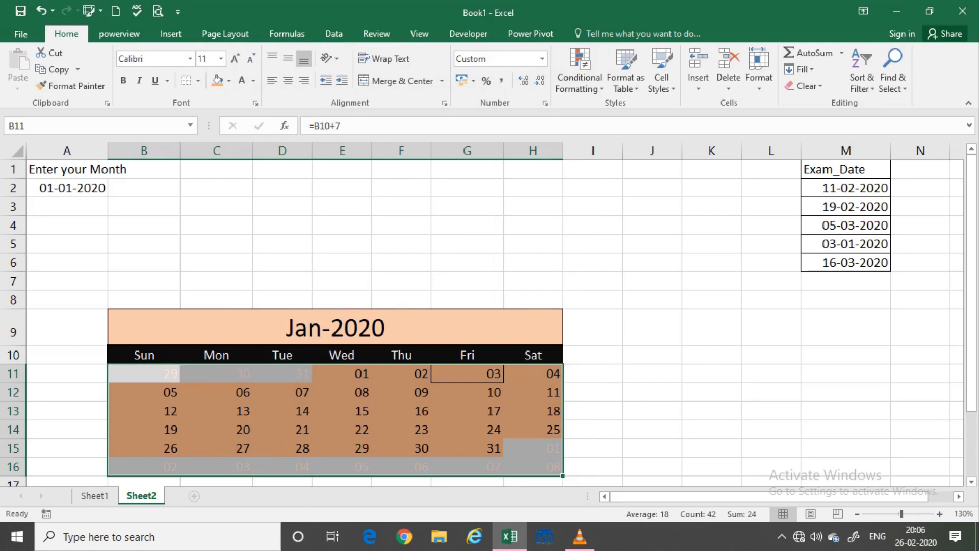
Change the month date in A2 to 1-3-2020 so the calendar shows March 2020
key(ctrl+Home)
key(Down)
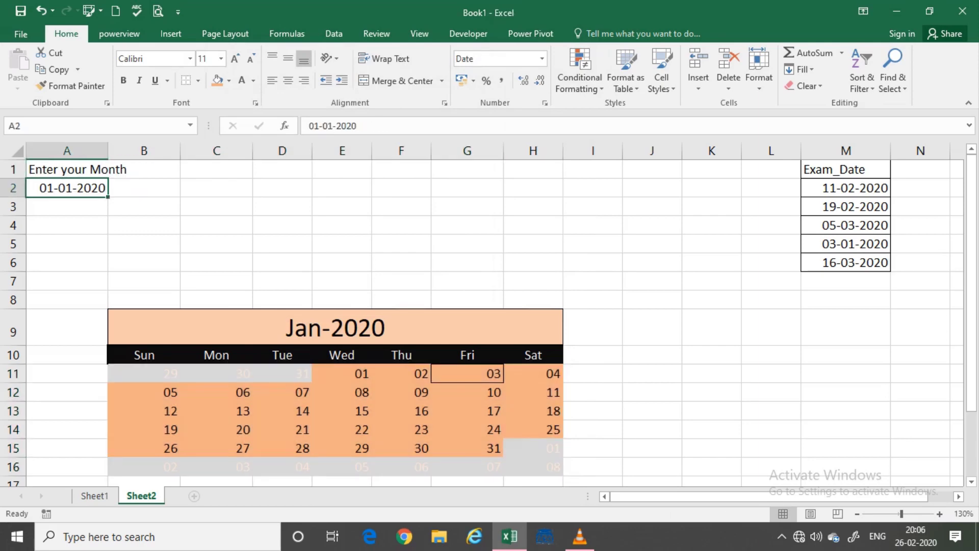
text(1-2)
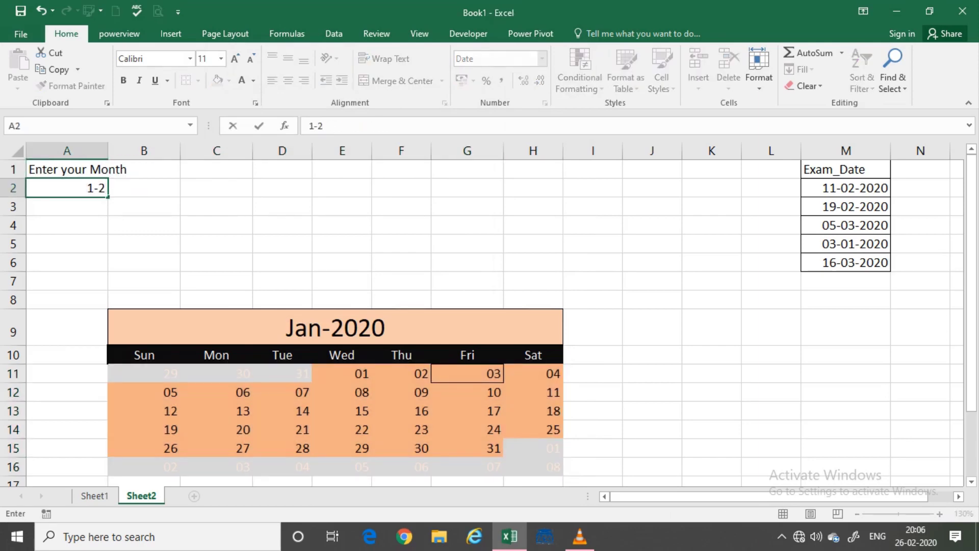
key(BackSpace)
text(3-2020)
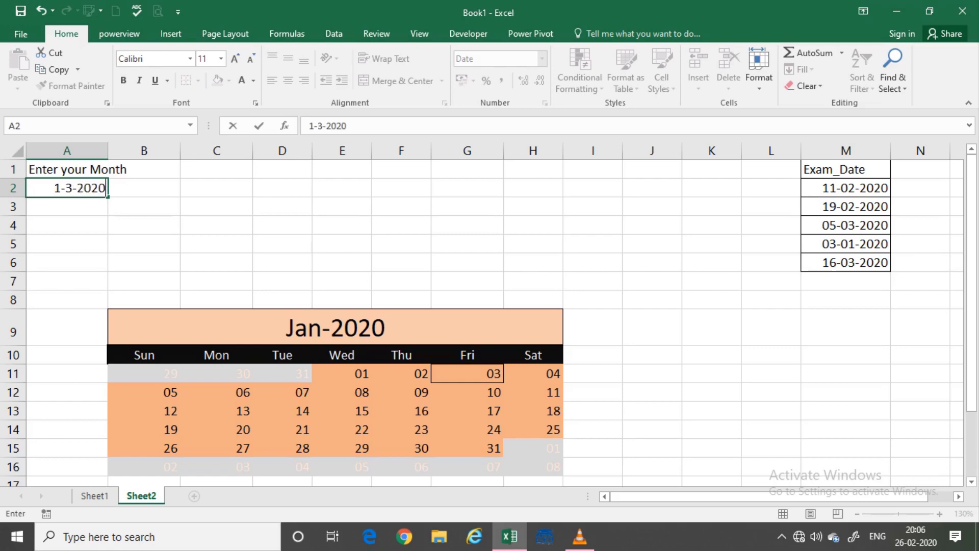
key(Return)
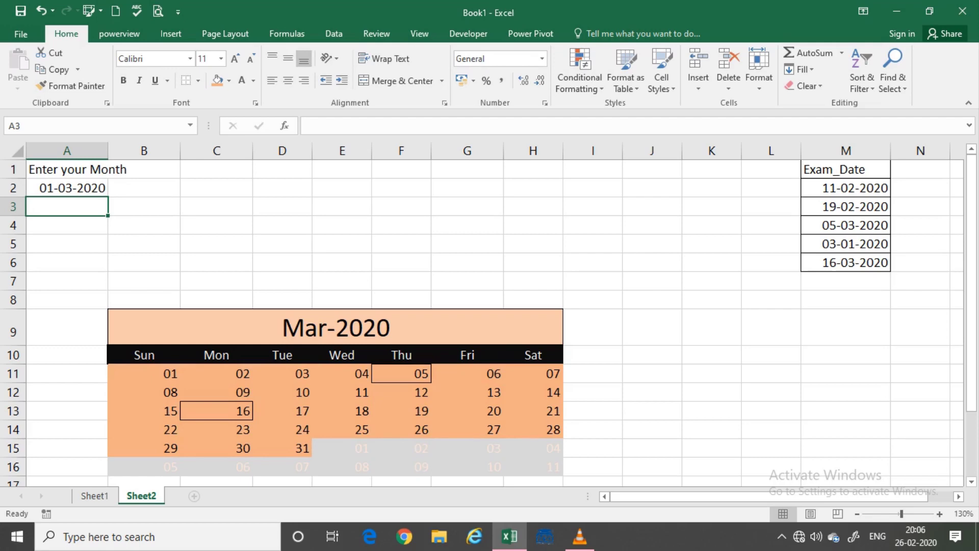
Add a filter to the Exam_Date list M1:M6, show only January, then clear the filter
drag(846, 170, 846, 262)
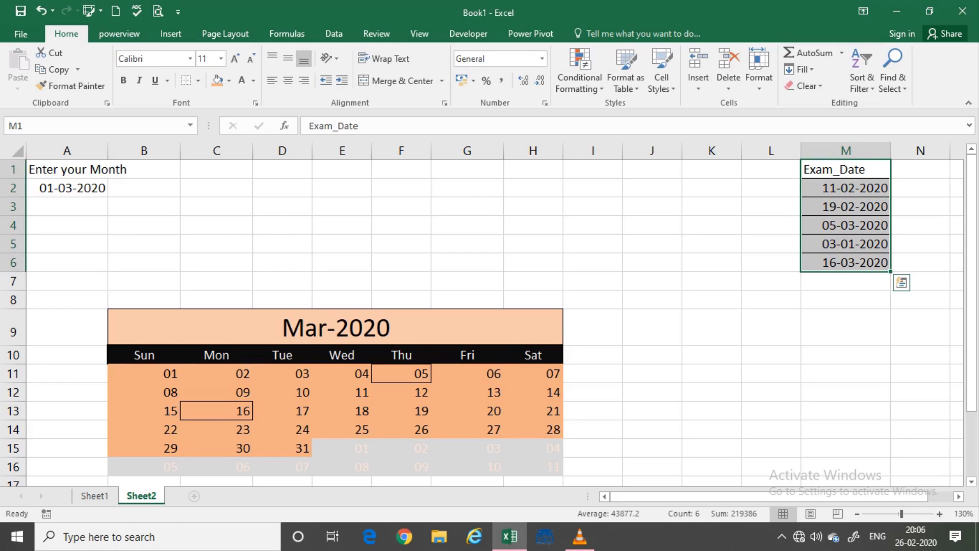
key(ctrl+shift+l)
key(alt+Down)
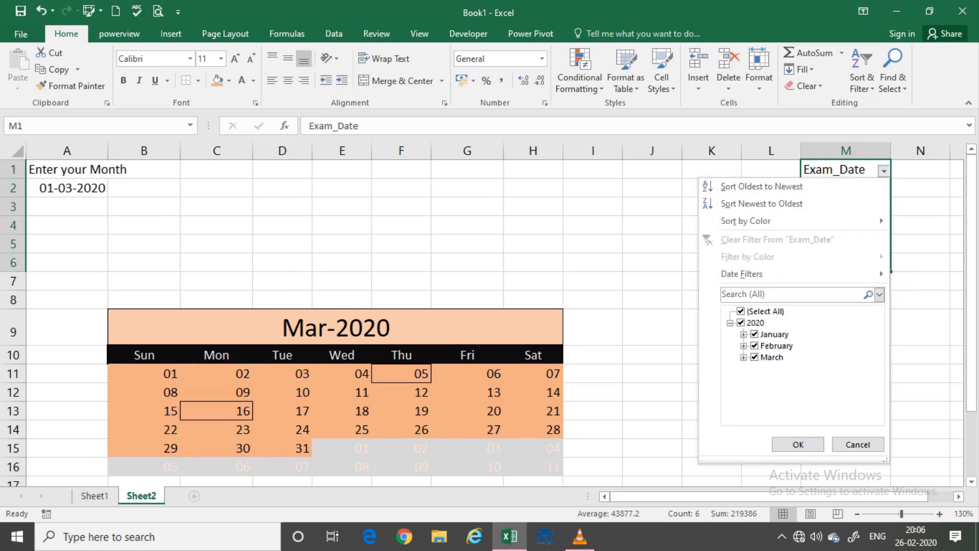
click(741, 311)
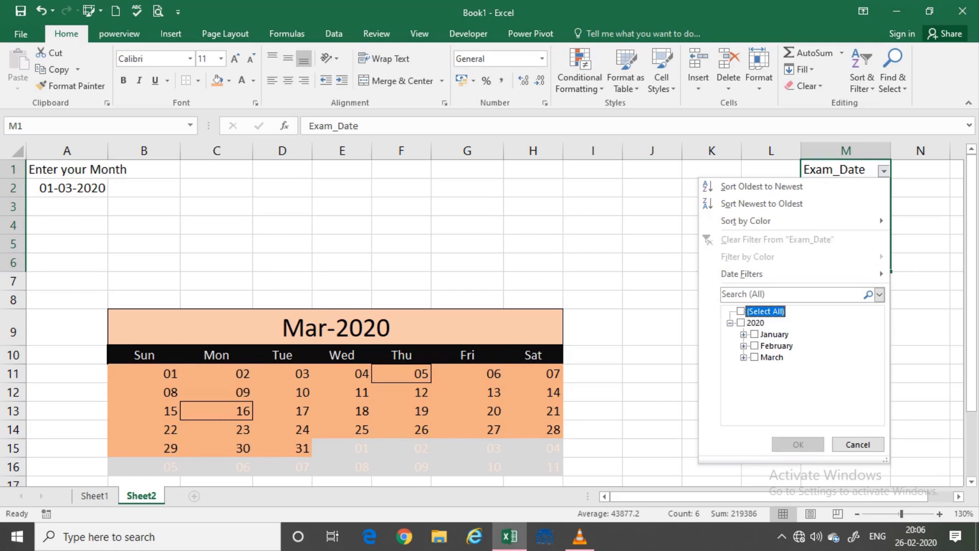
key(Down)
key(Down)
key(space)
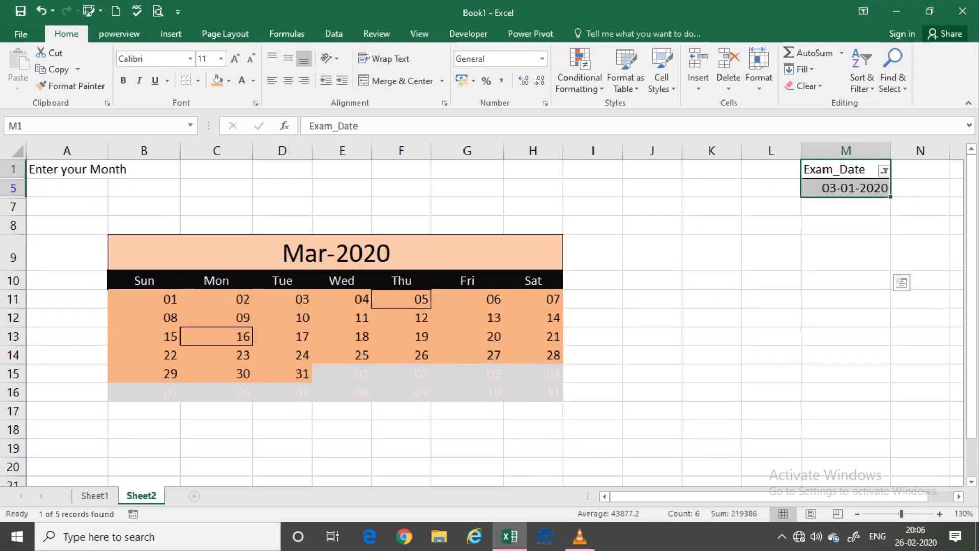
key(Return)
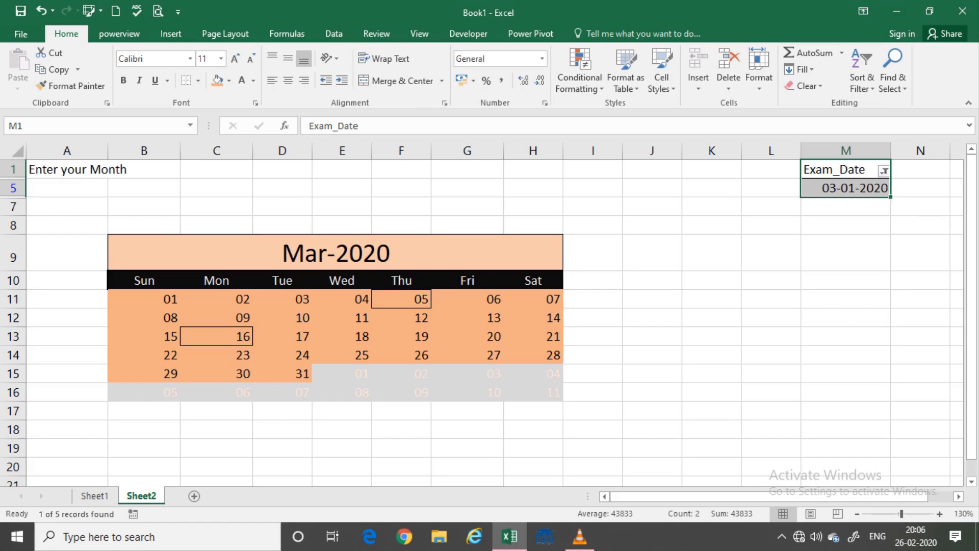
key(alt+Down)
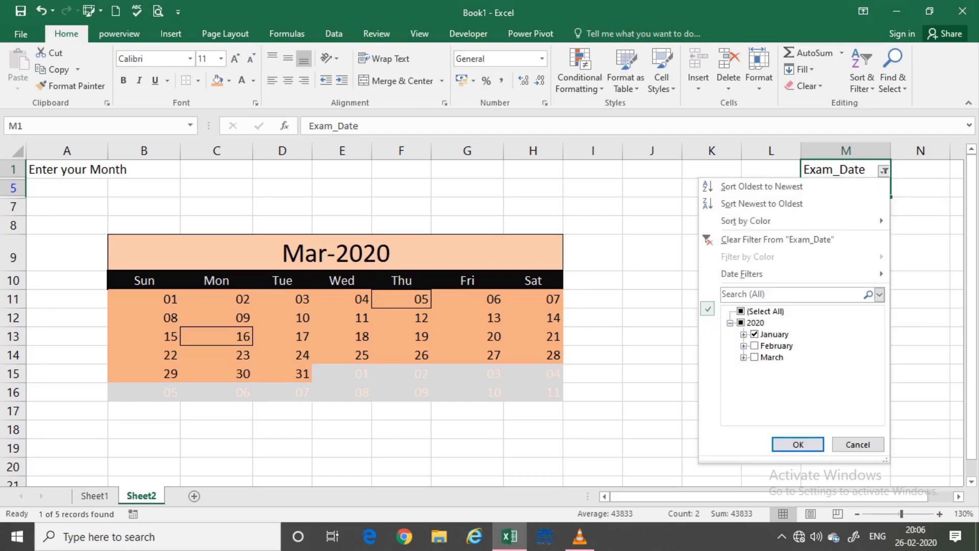
key(c)
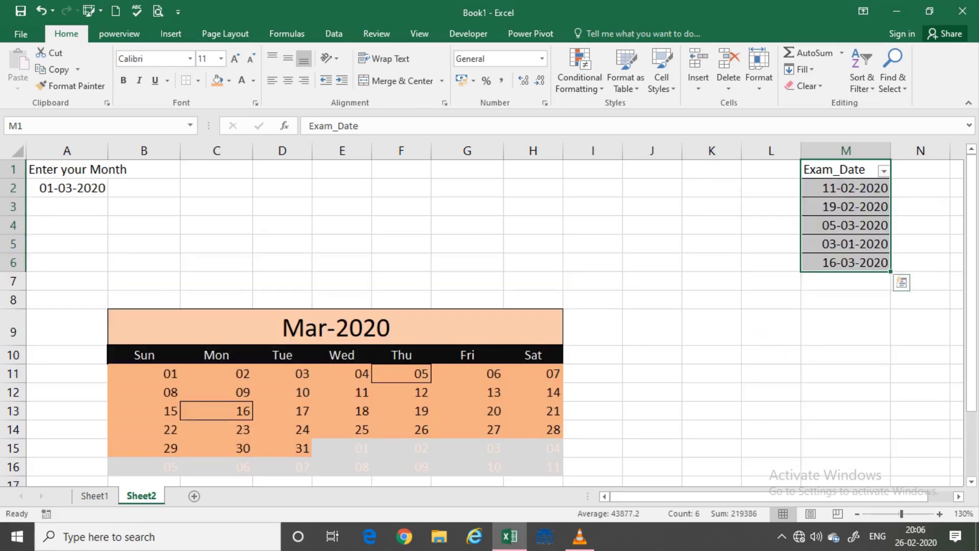
Set the month date in A2 to 1-1-2020 to show January 2020
click(67, 188)
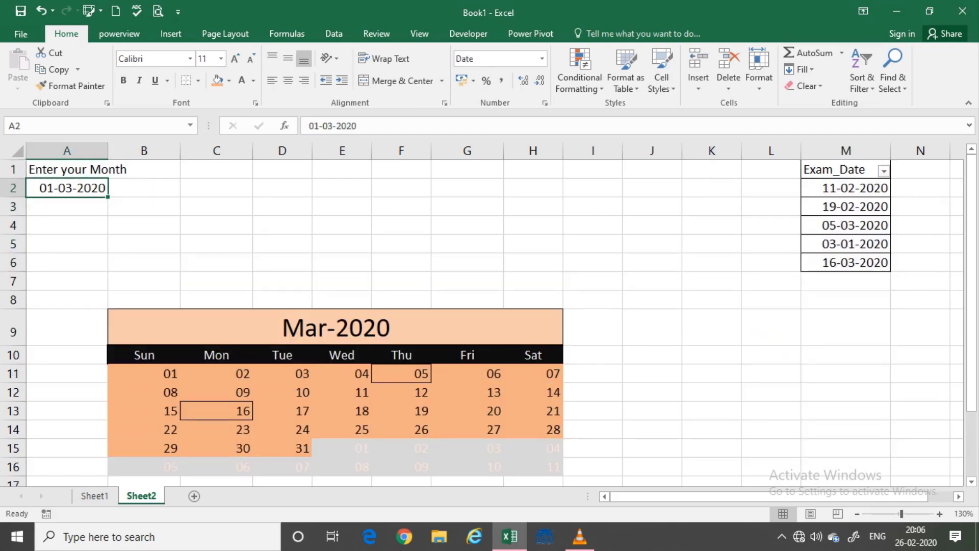
text(1-1-2)
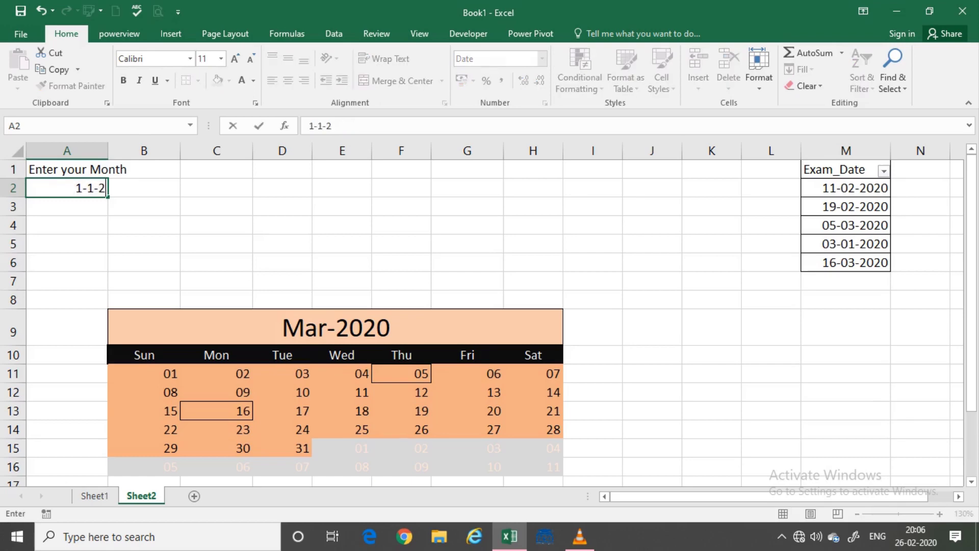
text(020)
key(Return)
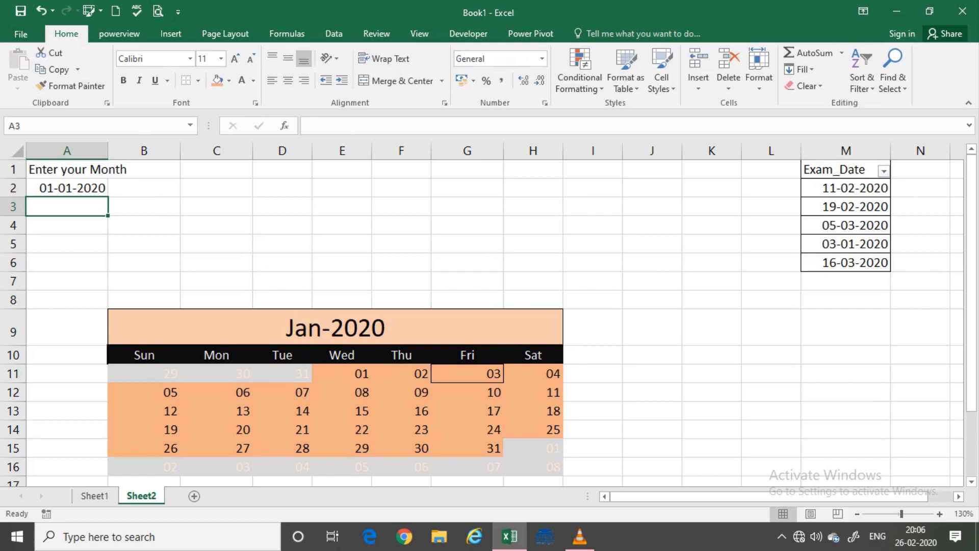
Change the first exam date in M2 to 21-1-2020, then bring up the View tab
click(846, 187)
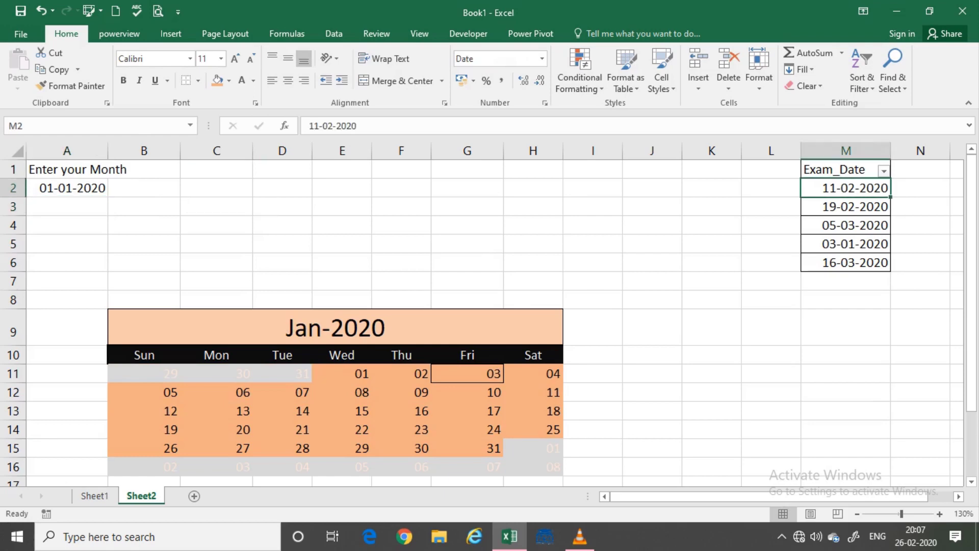
text(21-1-2)
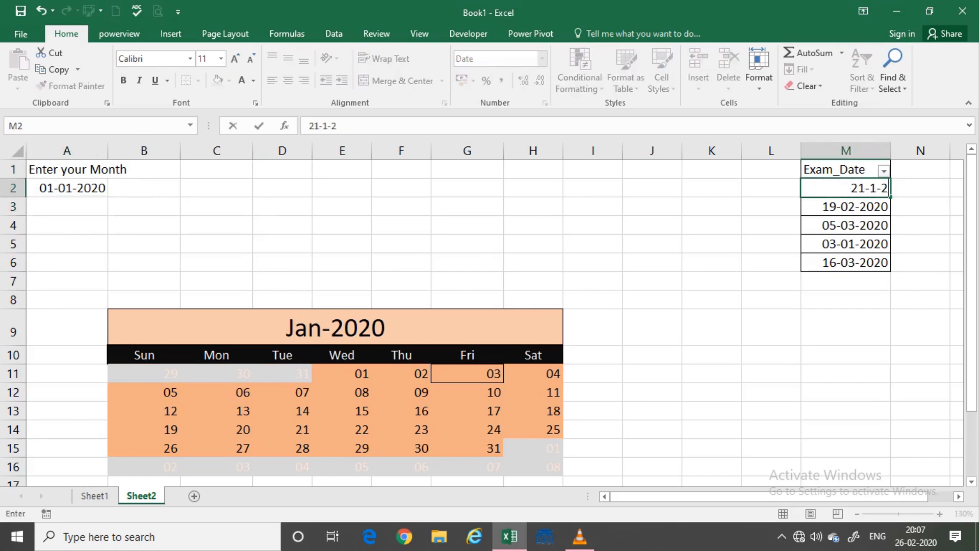
text(020)
key(Return)
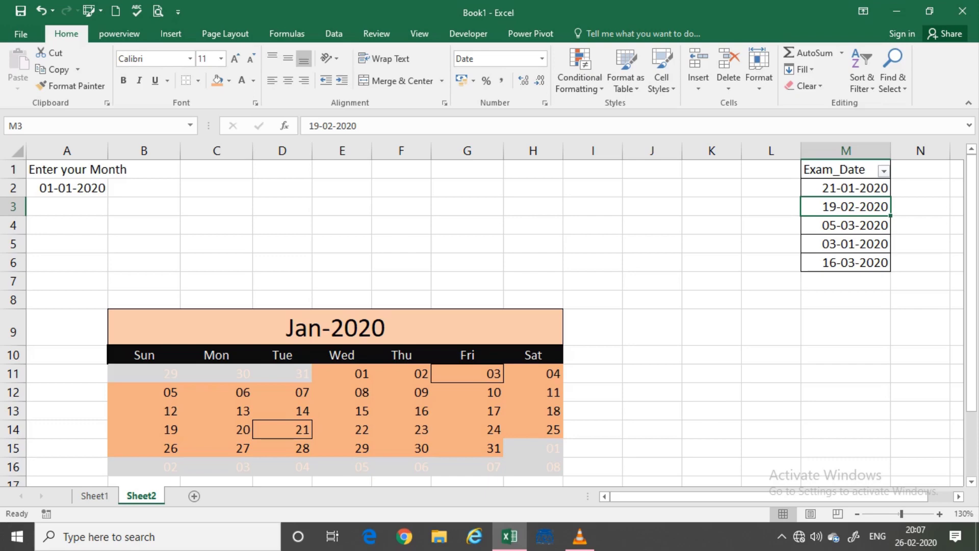
key(alt+w)
Hide the sheet gridlines so the calendar appears without grid lines
key(v)
key(g)
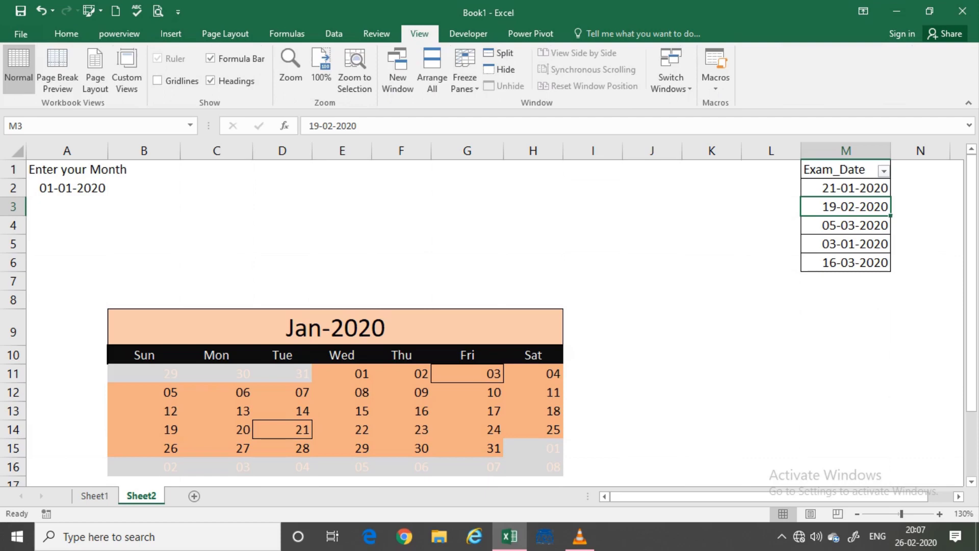
click(771, 354)
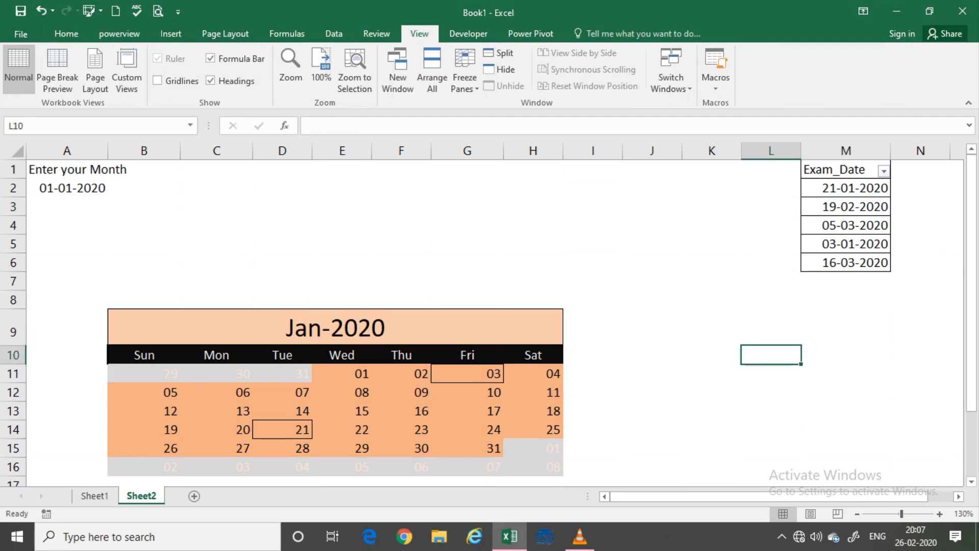
Select the exam dates M2:M6 to confirm the Name Box shows Upcoming
drag(845, 187, 846, 262)
drag(899, 280, 899, 279)
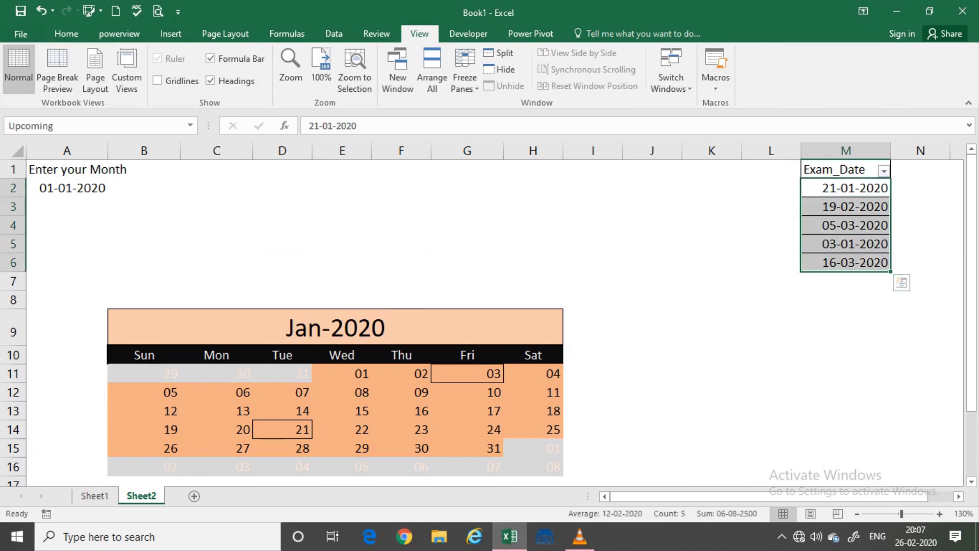
click(712, 317)
click(651, 354)
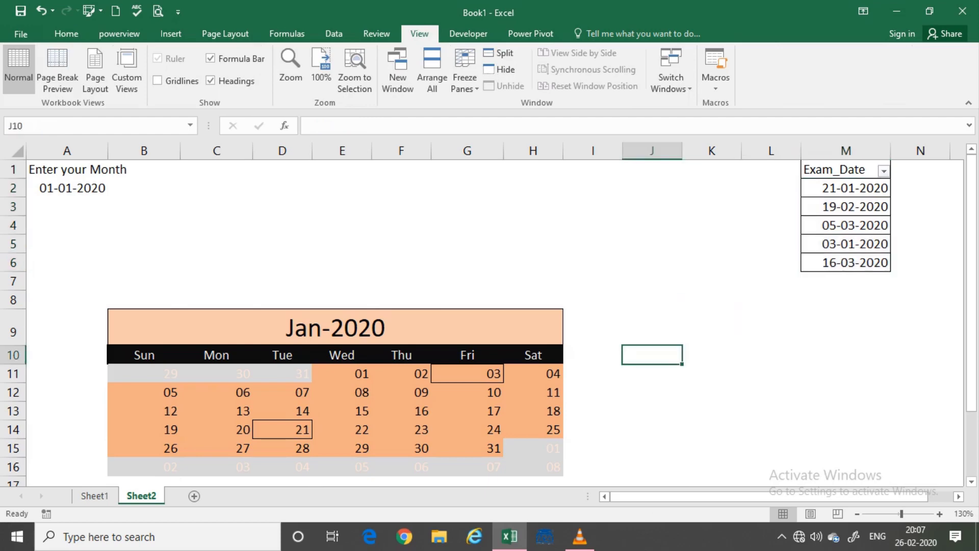
click(335, 327)
drag(846, 188, 845, 262)
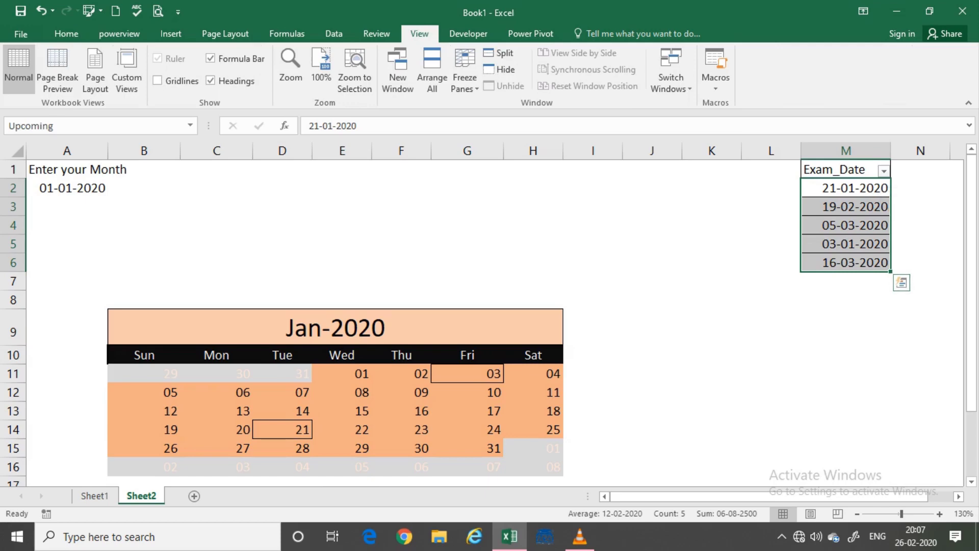
Enter 1-03-2020 in A2 so the calendar shows Mar-2020 again
click(153, 190)
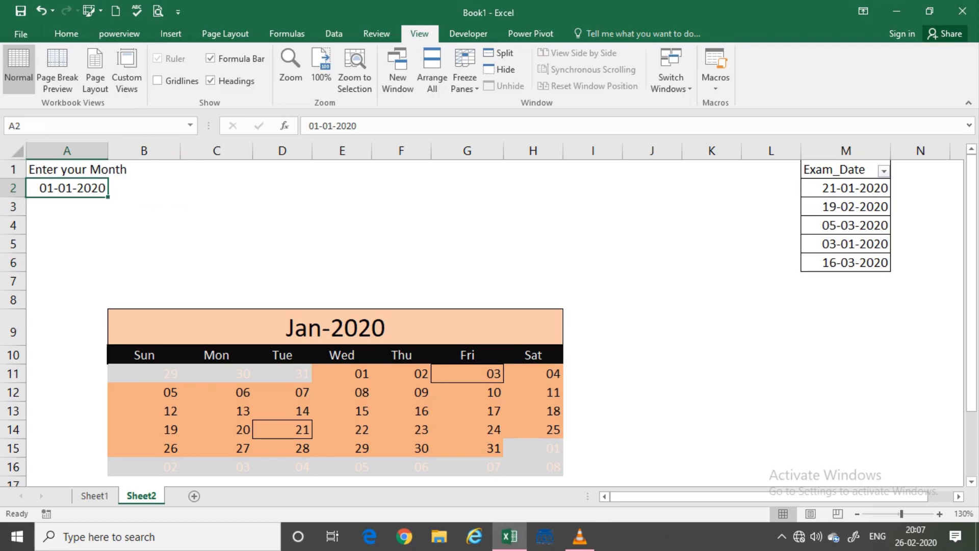
text(1-)
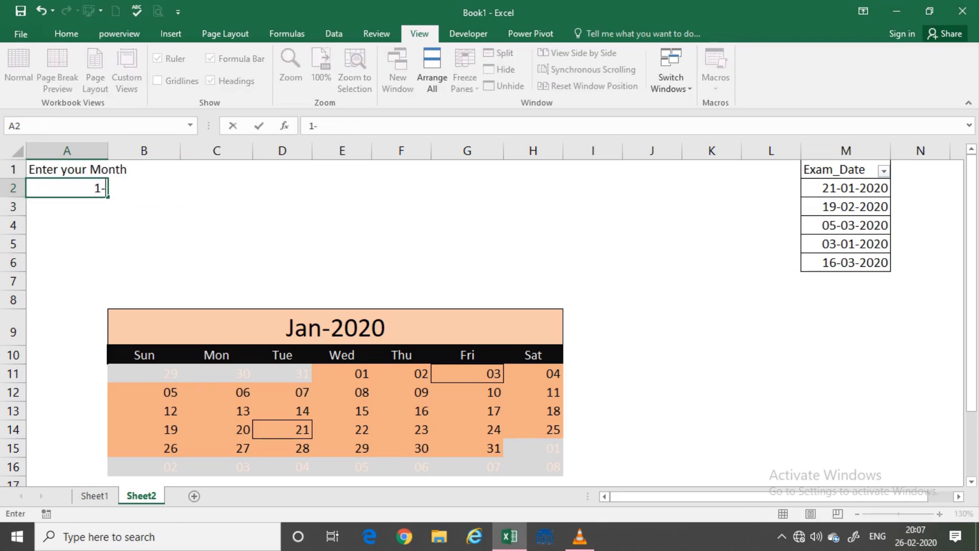
text(03-2)
text(020)
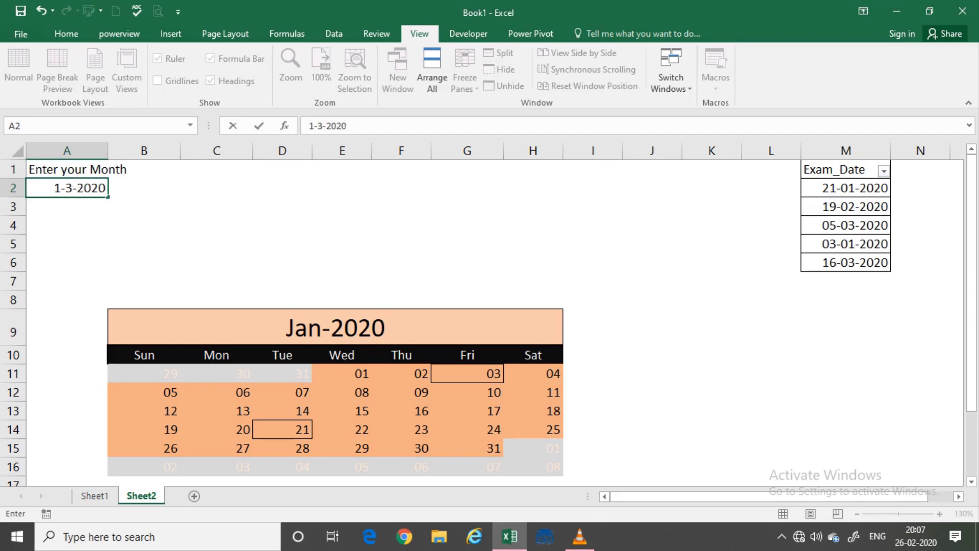
key(Return)
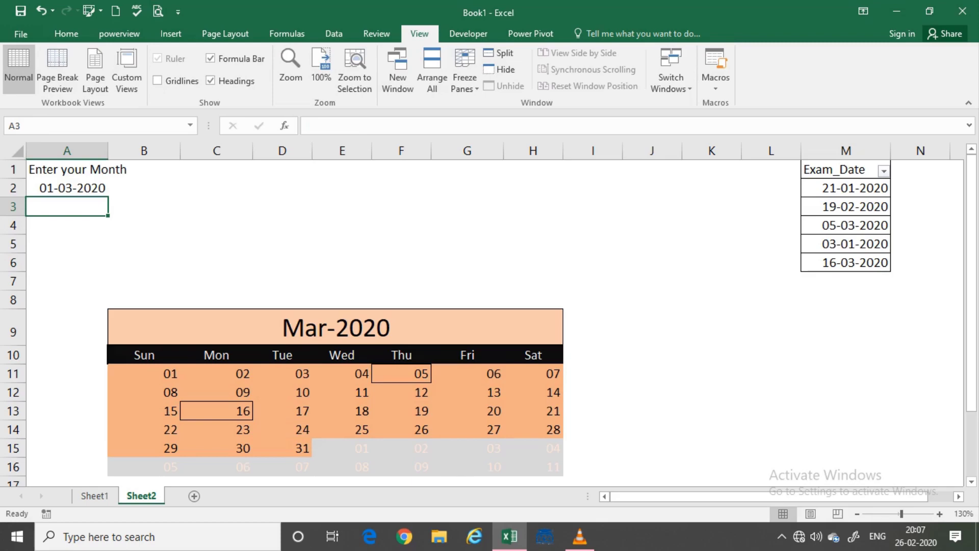
click(711, 327)
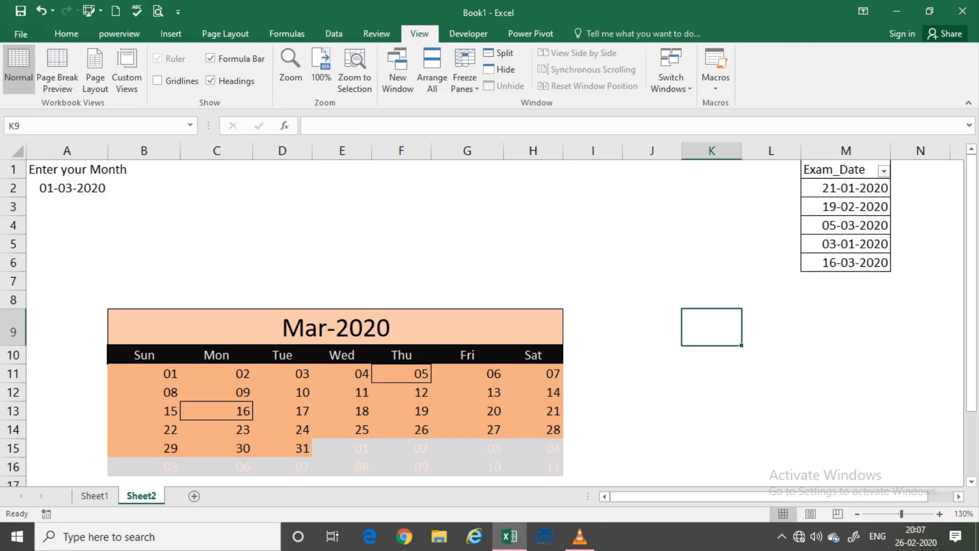